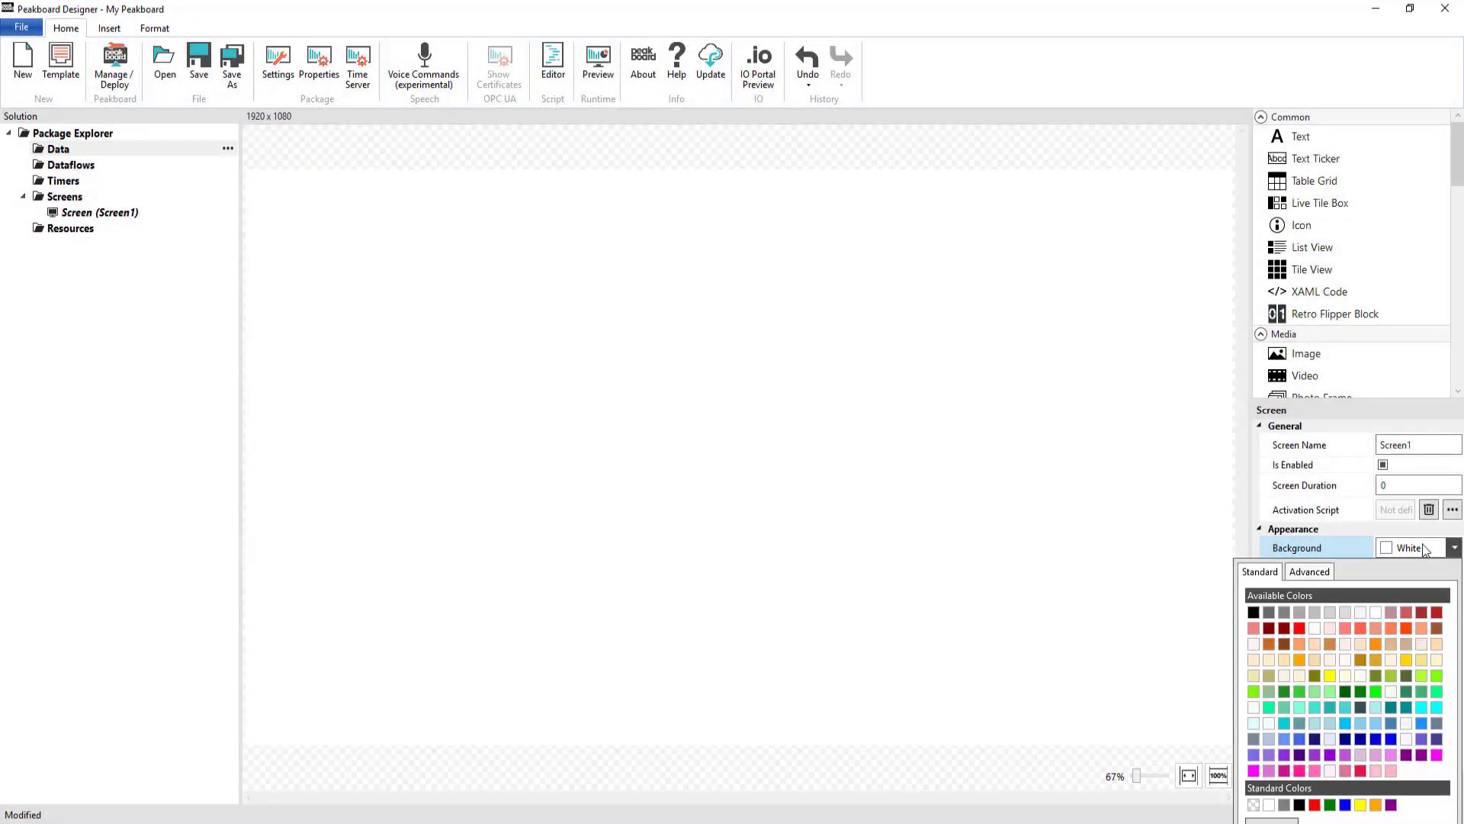
Make the screen LightGray and add a centered header-font title text with a DimGray background
{"action": "left_click", "coordinate": [1329, 619]}
{"action": "left_click_drag", "start_coordinate": [1300, 136], "coordinate": [1235, 235]}
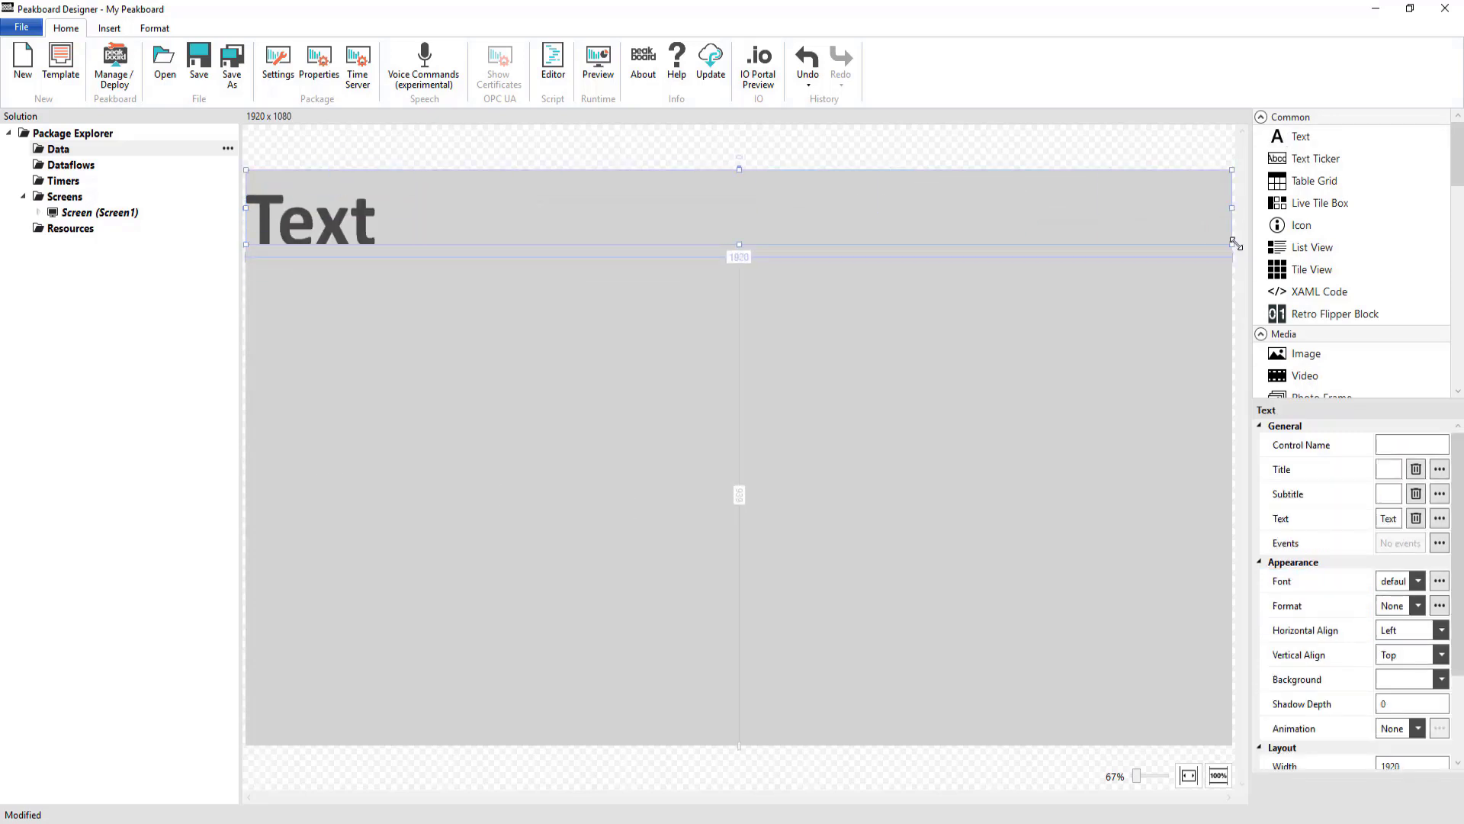
{"action": "left_click", "coordinate": [1417, 466]}
{"action": "left_click", "coordinate": [1395, 488]}
{"action": "left_click", "coordinate": [1441, 515]}
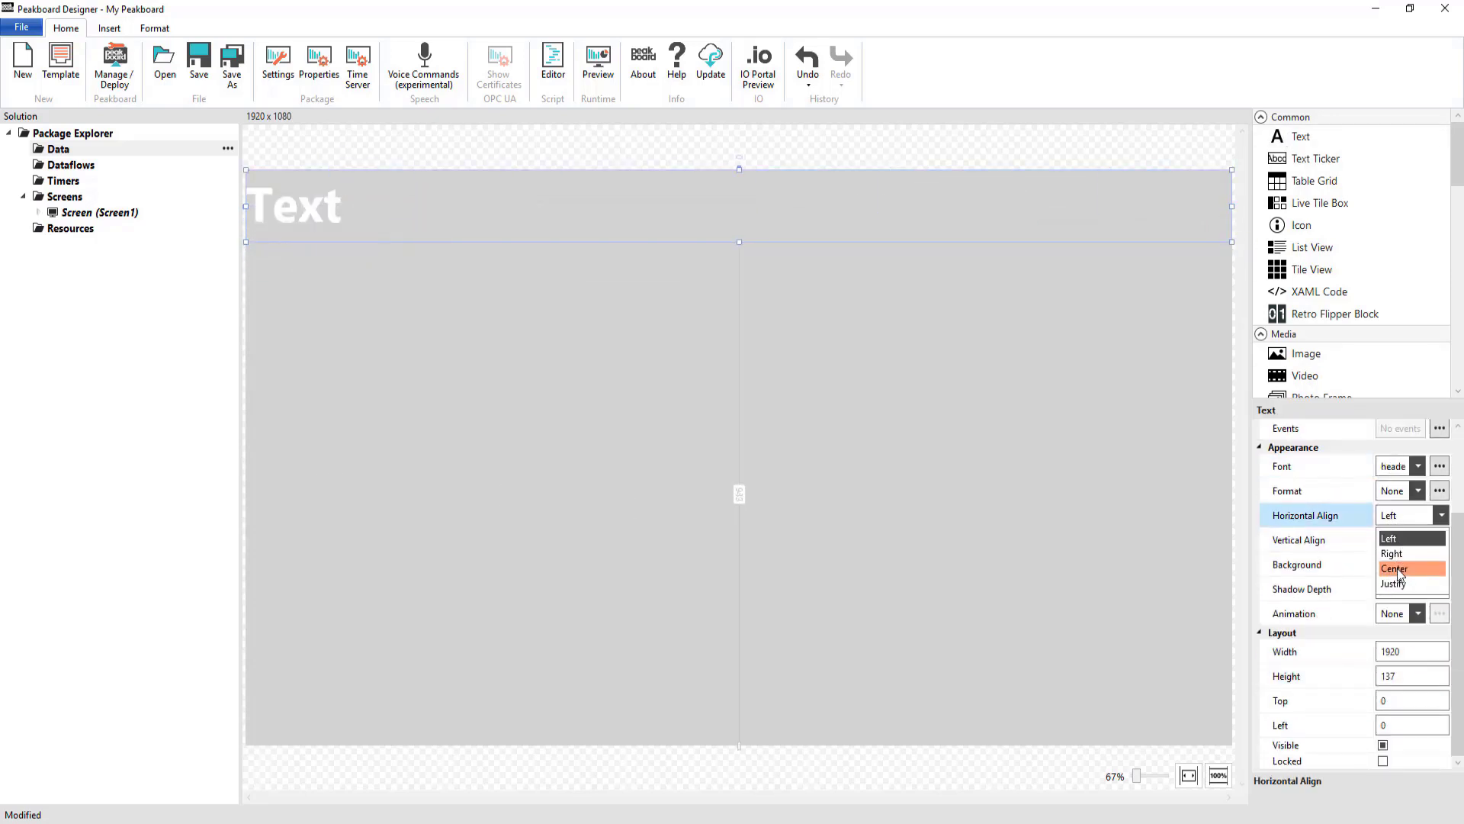
{"action": "left_click", "coordinate": [1392, 566]}
{"action": "left_click", "coordinate": [1441, 540]}
{"action": "left_click", "coordinate": [1397, 583]}
{"action": "left_click", "coordinate": [1441, 564]}
{"action": "left_click", "coordinate": [1240, 312]}
Enter 'Spare Parts' as the banner title text
{"action": "double_click", "coordinate": [739, 206]}
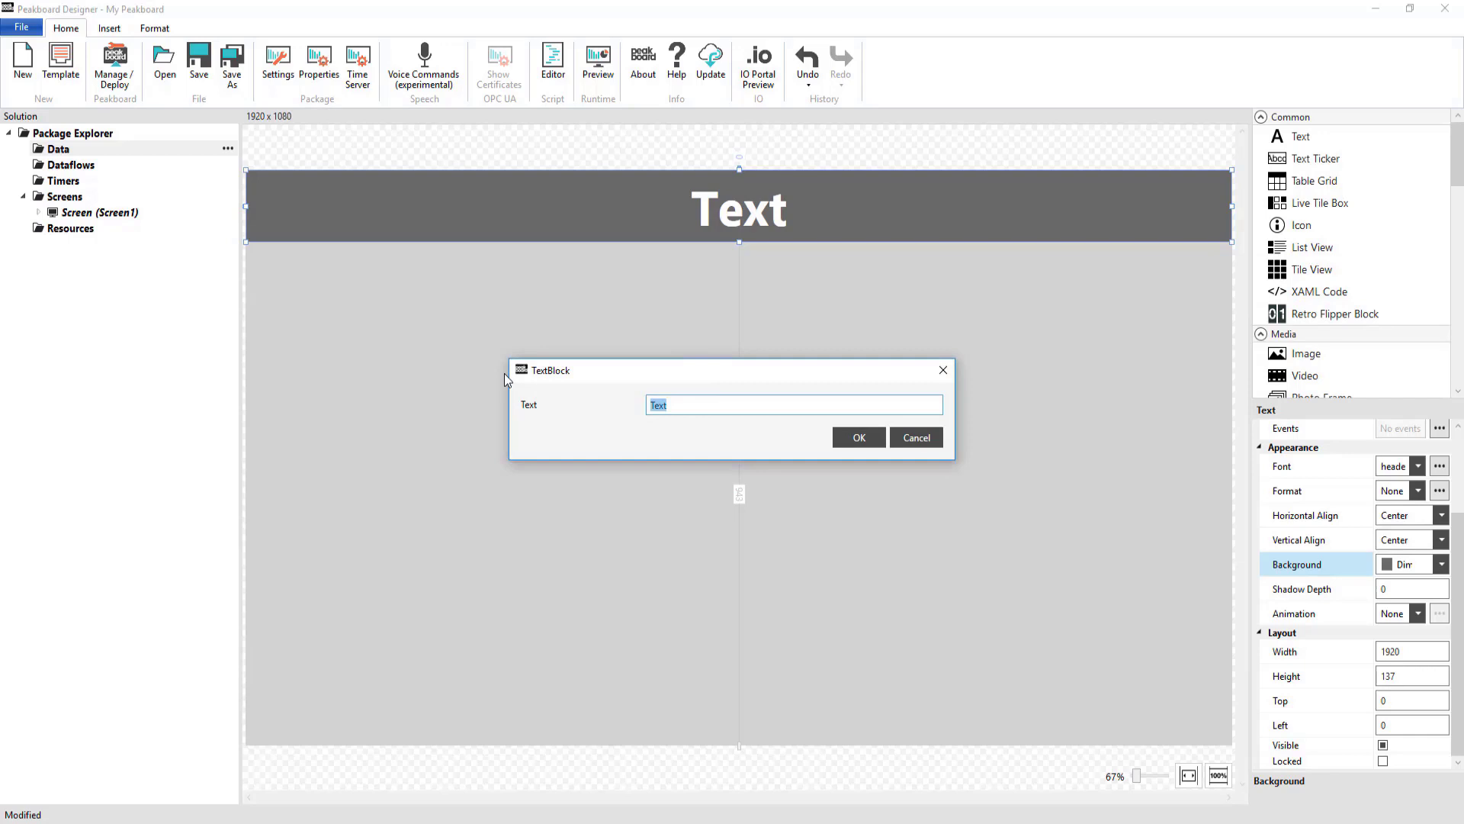
{"action": "type", "text": "Spare Parts"}
{"action": "key", "text": "Return"}
{"action": "left_click", "coordinate": [948, 412]}
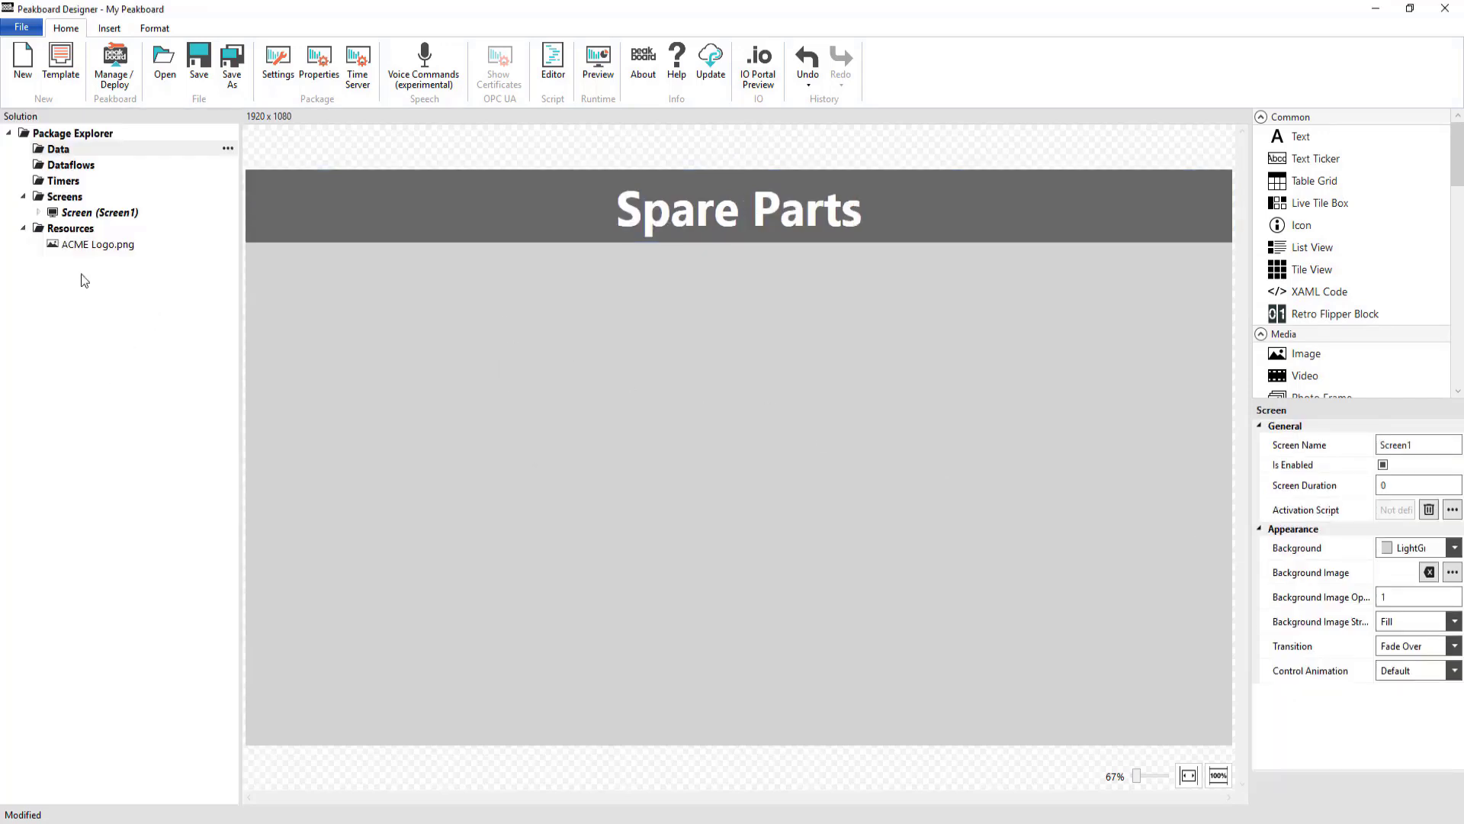
Place ACME Logo.png on the banner at width 337 and left 47, and add a text box below
{"action": "left_click_drag", "start_coordinate": [97, 244], "coordinate": [311, 268]}
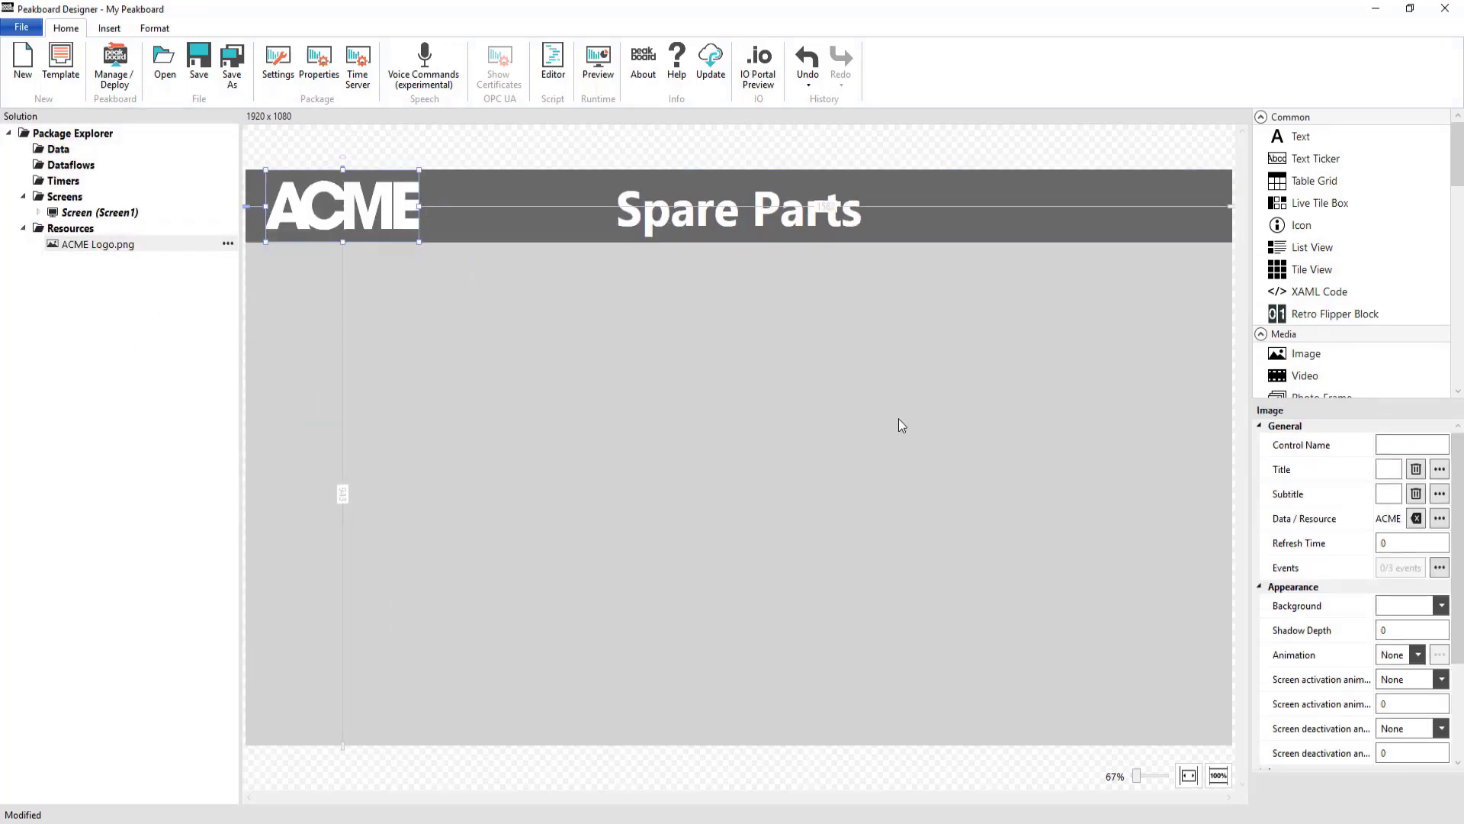
{"action": "scroll", "coordinate": [1422, 653], "scroll_direction": "down", "scroll_amount": 3}
{"action": "double_click", "coordinate": [1422, 653]}
{"action": "type", "text": "337"}
{"action": "key", "text": "Tab"}
{"action": "double_click", "coordinate": [1412, 723]}
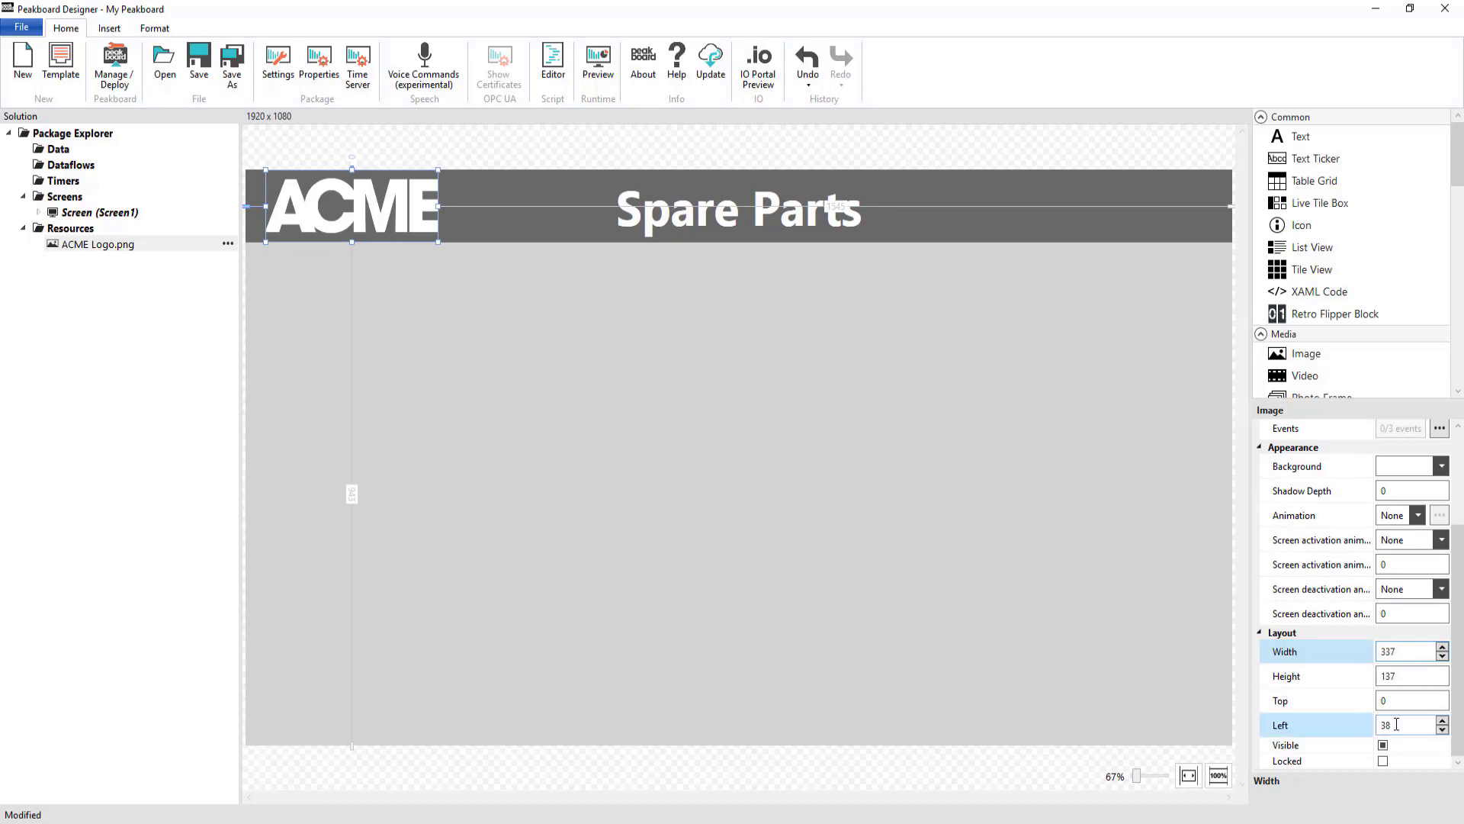
{"action": "type", "text": "47"}
{"action": "left_click", "coordinate": [532, 409]}
{"action": "left_click_drag", "start_coordinate": [1300, 135], "coordinate": [305, 290]}
{"action": "left_click", "coordinate": [1442, 679]}
Give the tile a white background, width 898, height 414, top 174 and left 47
{"action": "left_click", "coordinate": [1260, 610]}
{"action": "scroll", "coordinate": [1342, 610], "scroll_direction": "down", "scroll_amount": 2}
{"action": "double_click", "coordinate": [1403, 652]}
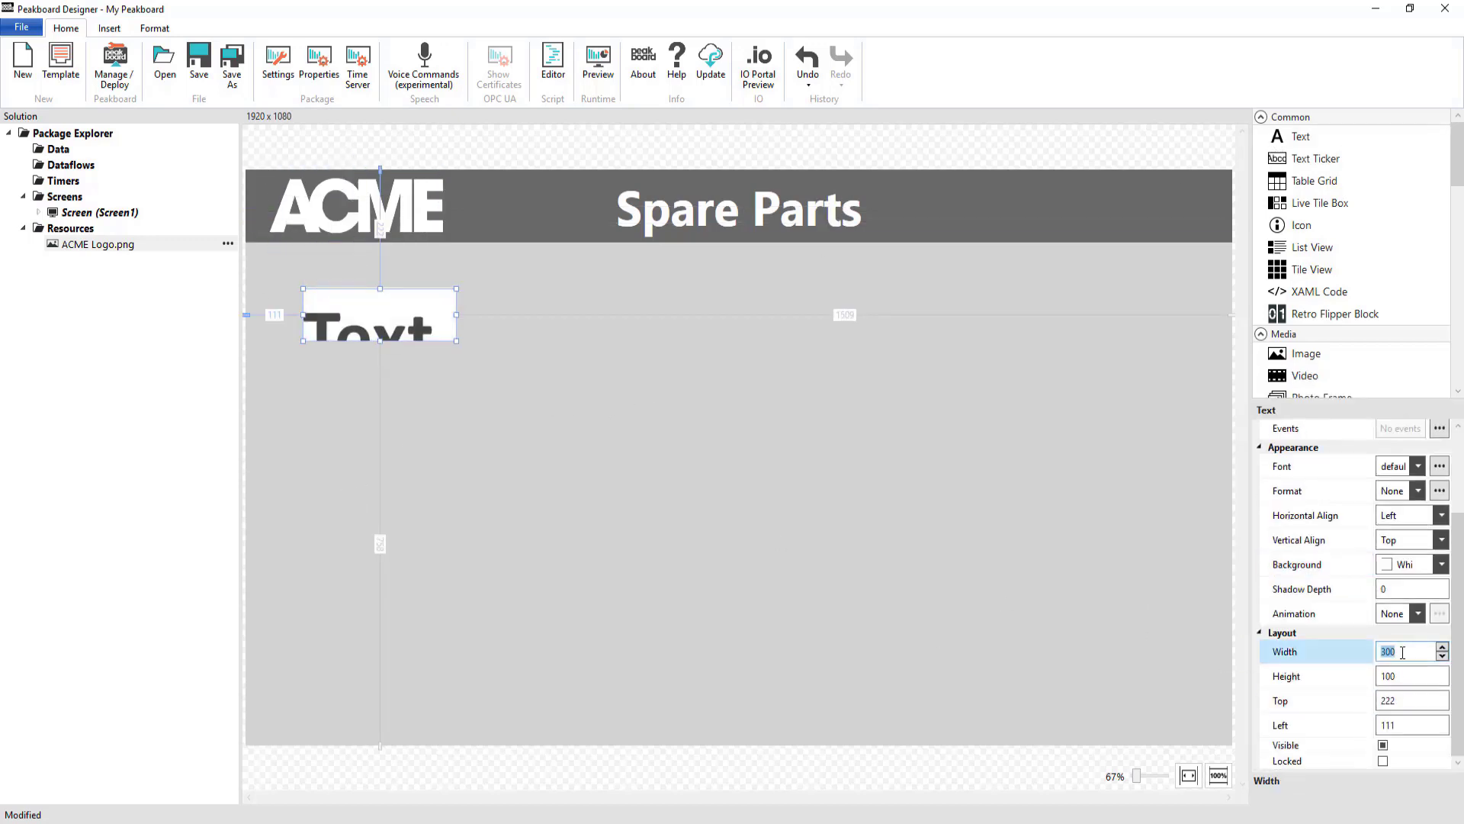
{"action": "type", "text": "898"}
{"action": "key", "text": "Tab"}
{"action": "type", "text": "414"}
{"action": "key", "text": "Tab"}
{"action": "type", "text": "174"}
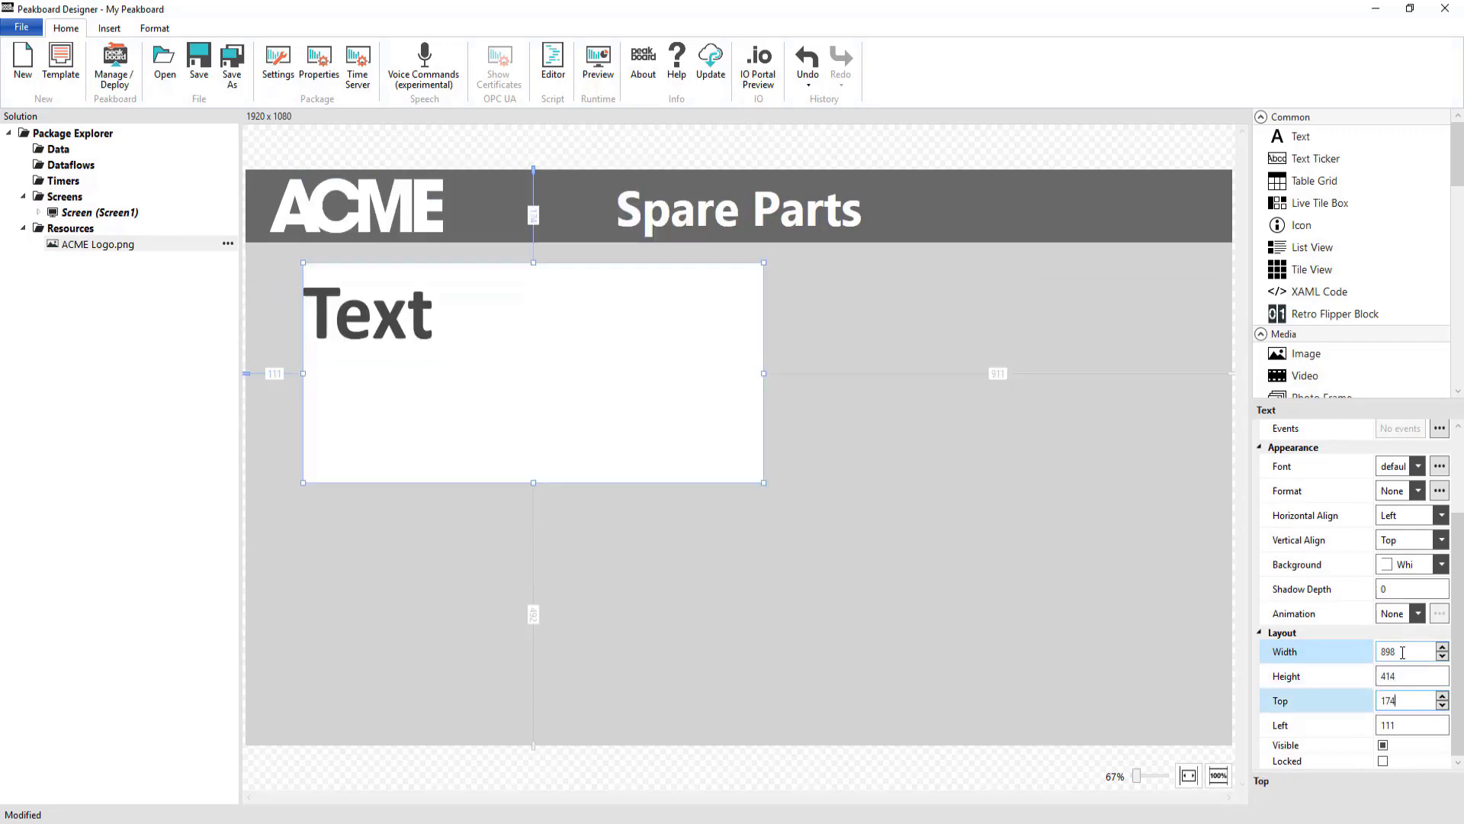
{"action": "key", "text": "Tab"}
{"action": "type", "text": "47"}
Format the tile value as Number, centered horizontally and vertically
{"action": "left_click", "coordinate": [1414, 490]}
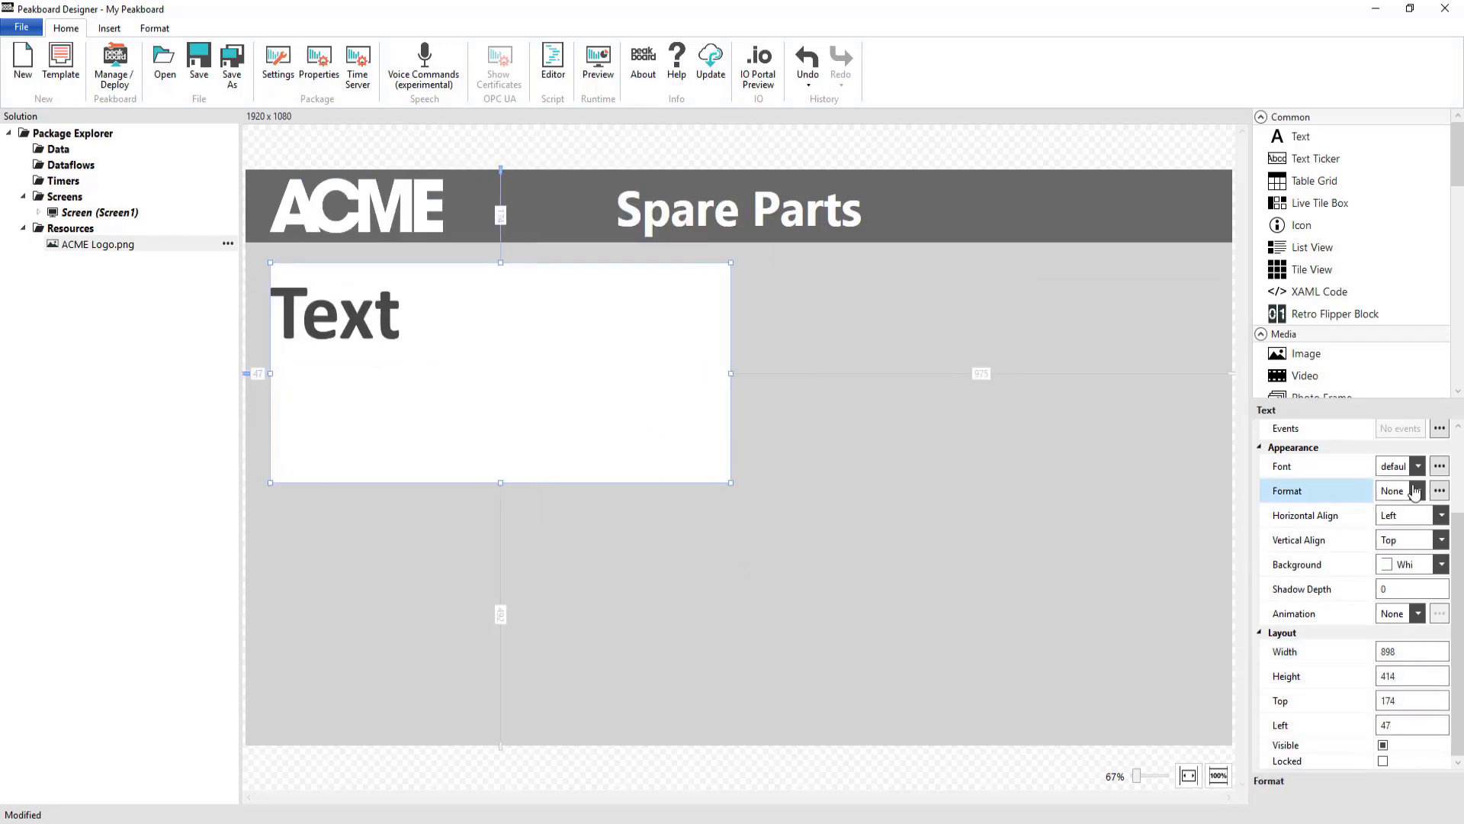
{"action": "left_click", "coordinate": [1343, 592]}
{"action": "left_click", "coordinate": [1411, 515]}
{"action": "left_click", "coordinate": [1397, 540]}
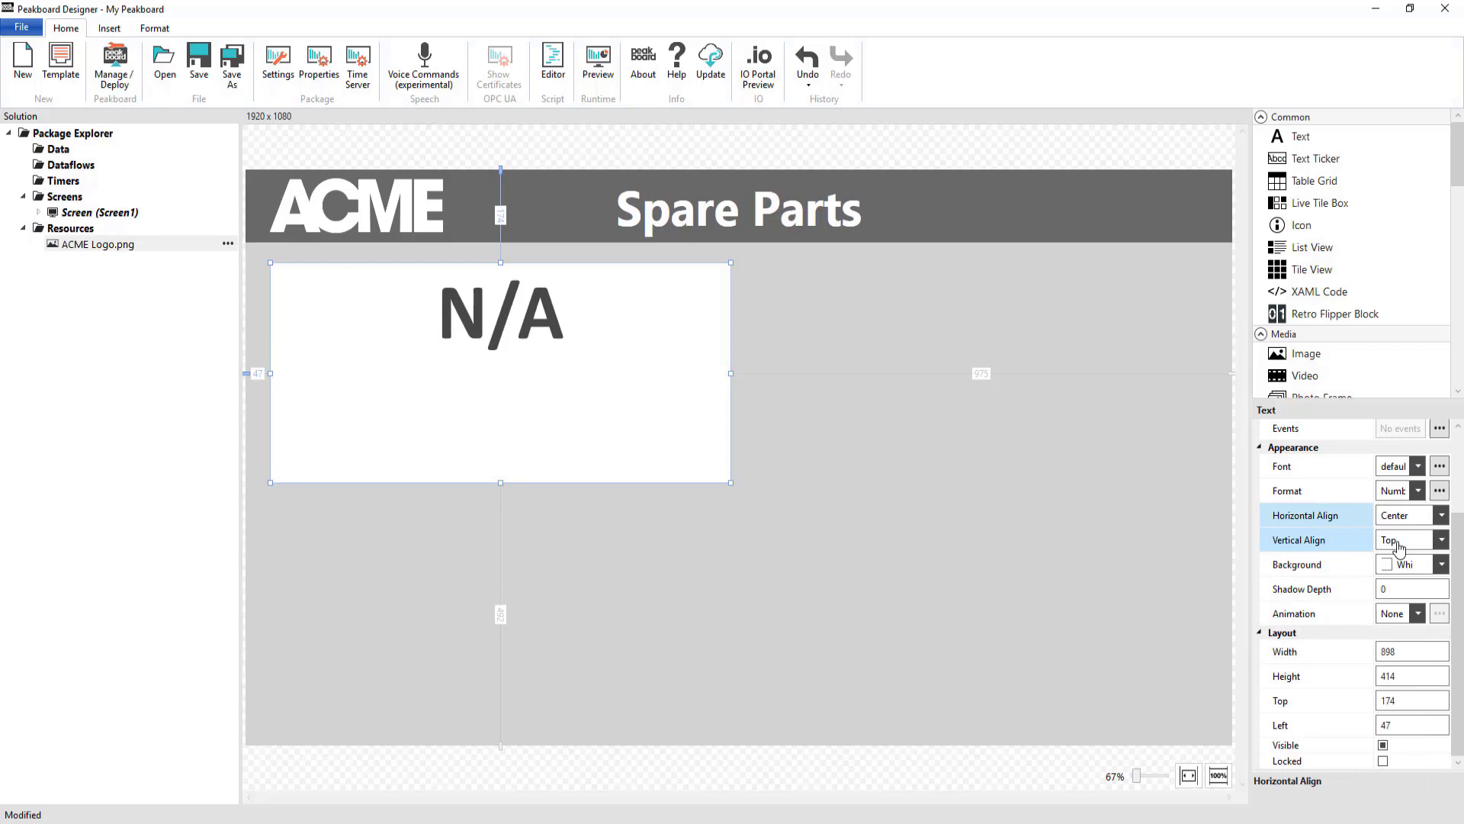
{"action": "left_click", "coordinate": [1407, 576]}
{"action": "left_click", "coordinate": [1105, 514]}
Add a second text inside the tile with size 311×61 and position values 518 and 603
{"action": "double_click", "coordinate": [1281, 139]}
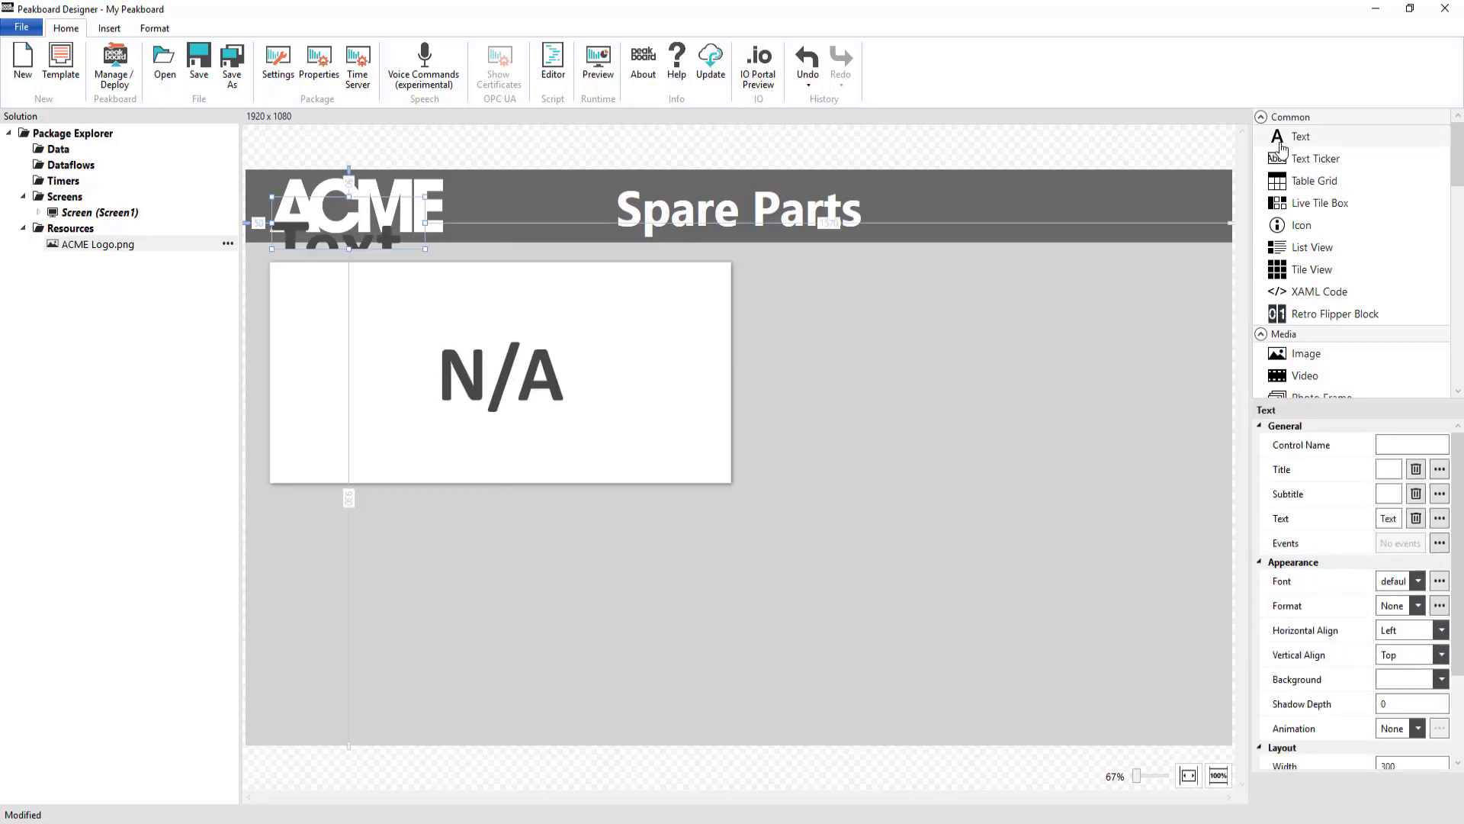
{"action": "left_click_drag", "start_coordinate": [349, 223], "coordinate": [627, 446]}
{"action": "scroll", "coordinate": [1417, 647], "scroll_direction": "down", "scroll_amount": 2}
{"action": "double_click", "coordinate": [1417, 648]}
{"action": "type", "text": "311"}
{"action": "key", "text": "Tab"}
{"action": "type", "text": "61"}
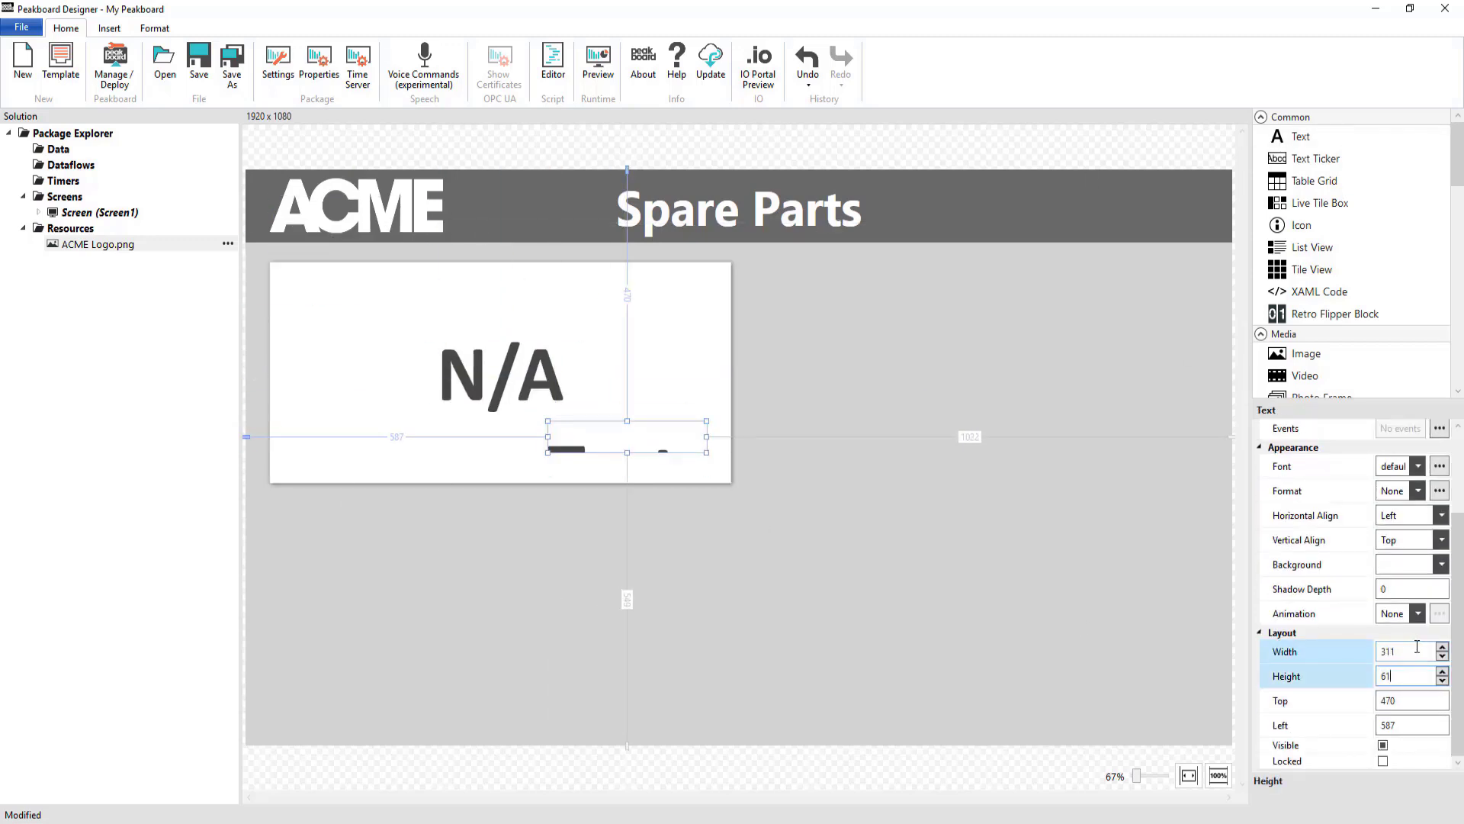
{"action": "key", "text": "Tab"}
{"action": "type", "text": "518"}
{"action": "key", "text": "Tab"}
{"action": "type", "text": "603"}
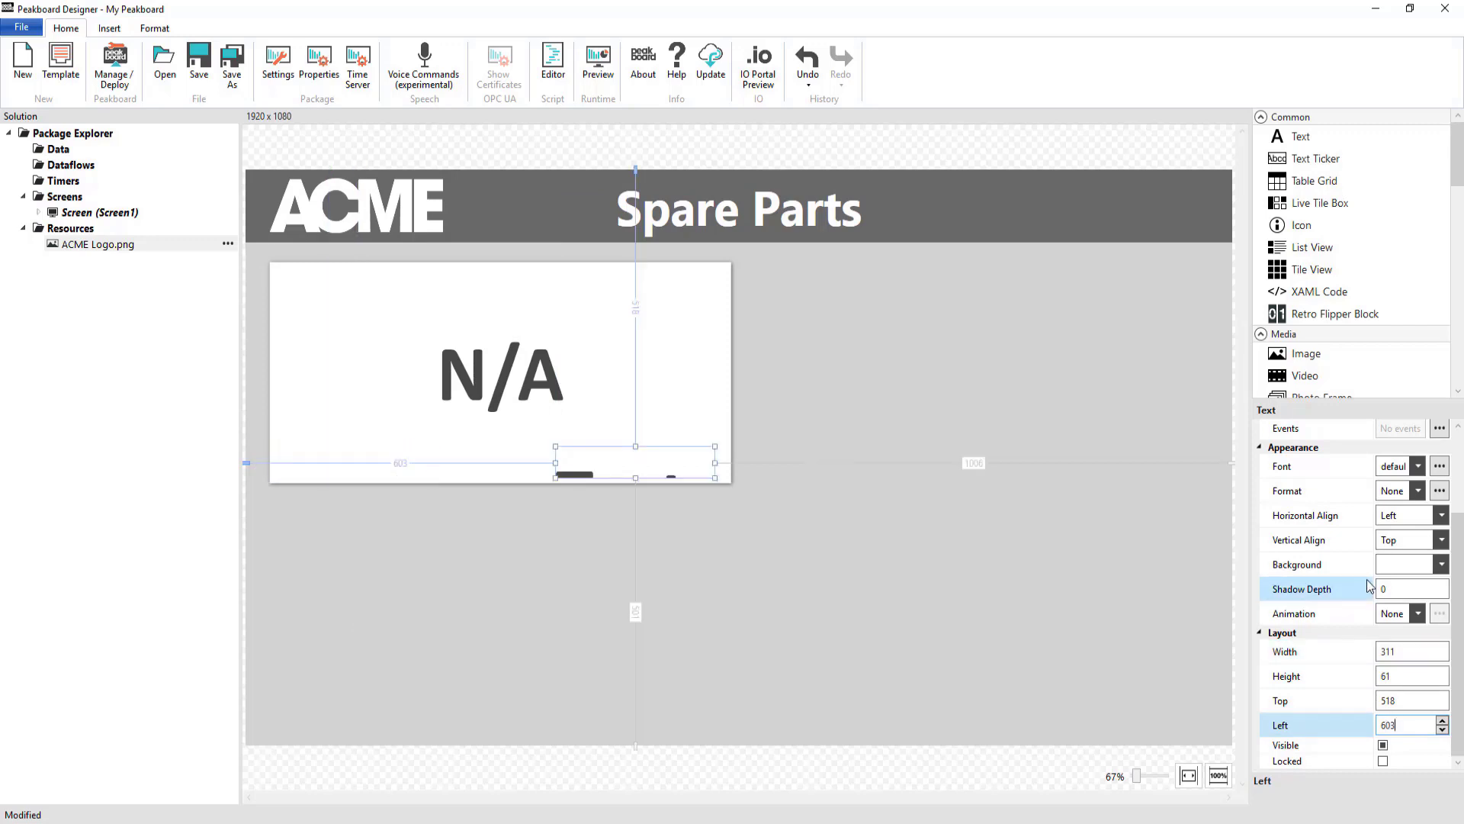
{"action": "scroll", "coordinate": [1371, 586], "scroll_direction": "up", "scroll_amount": 1}
Make the note small-font, right-aligned and vertically centered, reading 'min. 1000'
{"action": "left_click", "coordinate": [1407, 529]}
{"action": "left_click", "coordinate": [1396, 561]}
{"action": "left_click", "coordinate": [1407, 578]}
{"action": "left_click", "coordinate": [1396, 630]}
{"action": "left_click", "coordinate": [1407, 603]}
{"action": "left_click", "coordinate": [1396, 636]}
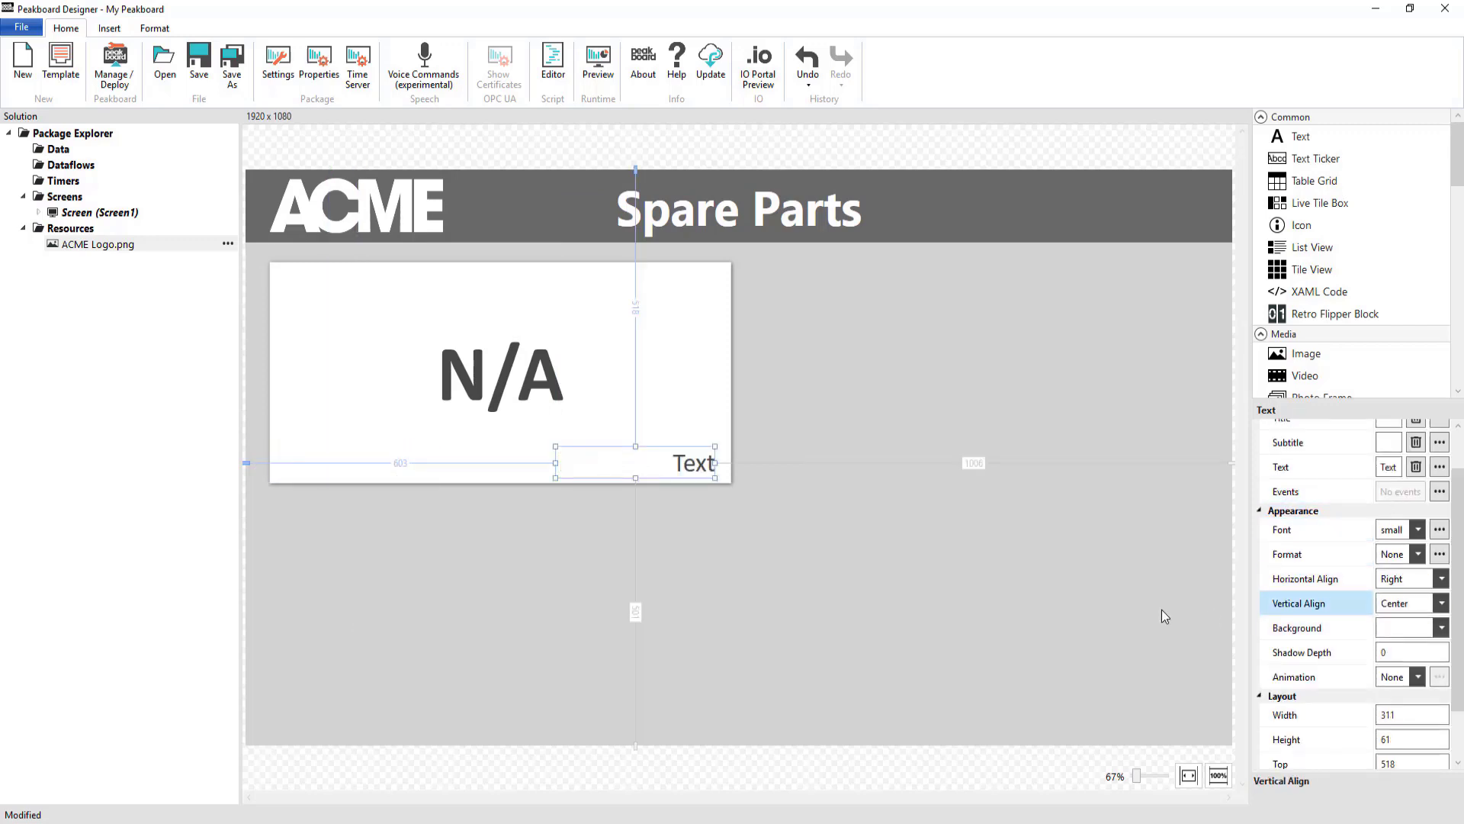
{"action": "double_click", "coordinate": [688, 467]}
{"action": "type", "text": "min. 1000"}
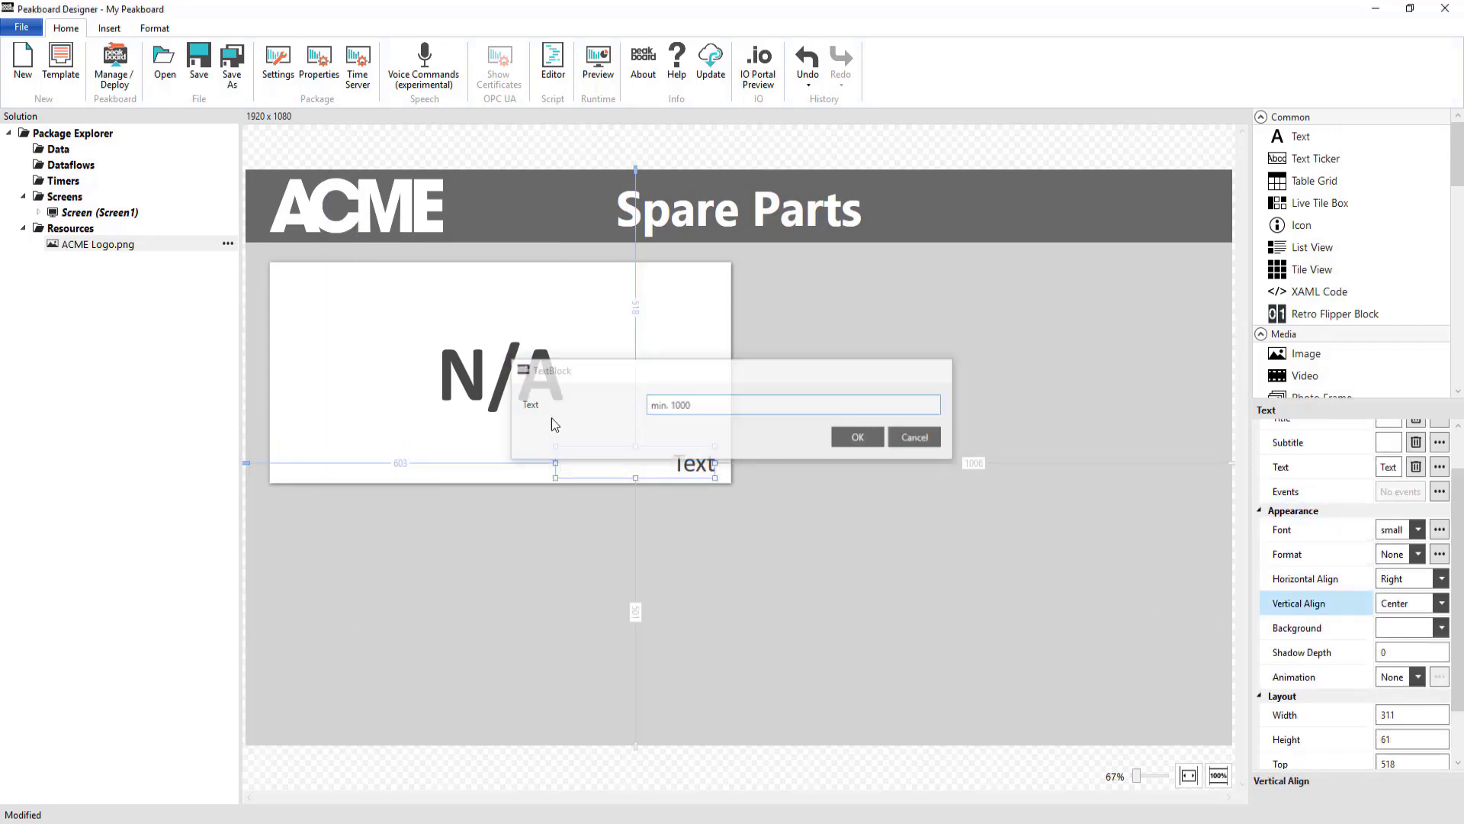
{"action": "key", "text": "Return"}
{"action": "left_click", "coordinate": [718, 574]}
Copy the N/A value and 'min. 1000' note into three more tiles forming a 2×2 grid
{"action": "left_click_drag", "start_coordinate": [553, 447], "coordinate": [758, 510]}
{"action": "left_click", "coordinate": [607, 424], "text": "ctrl"}
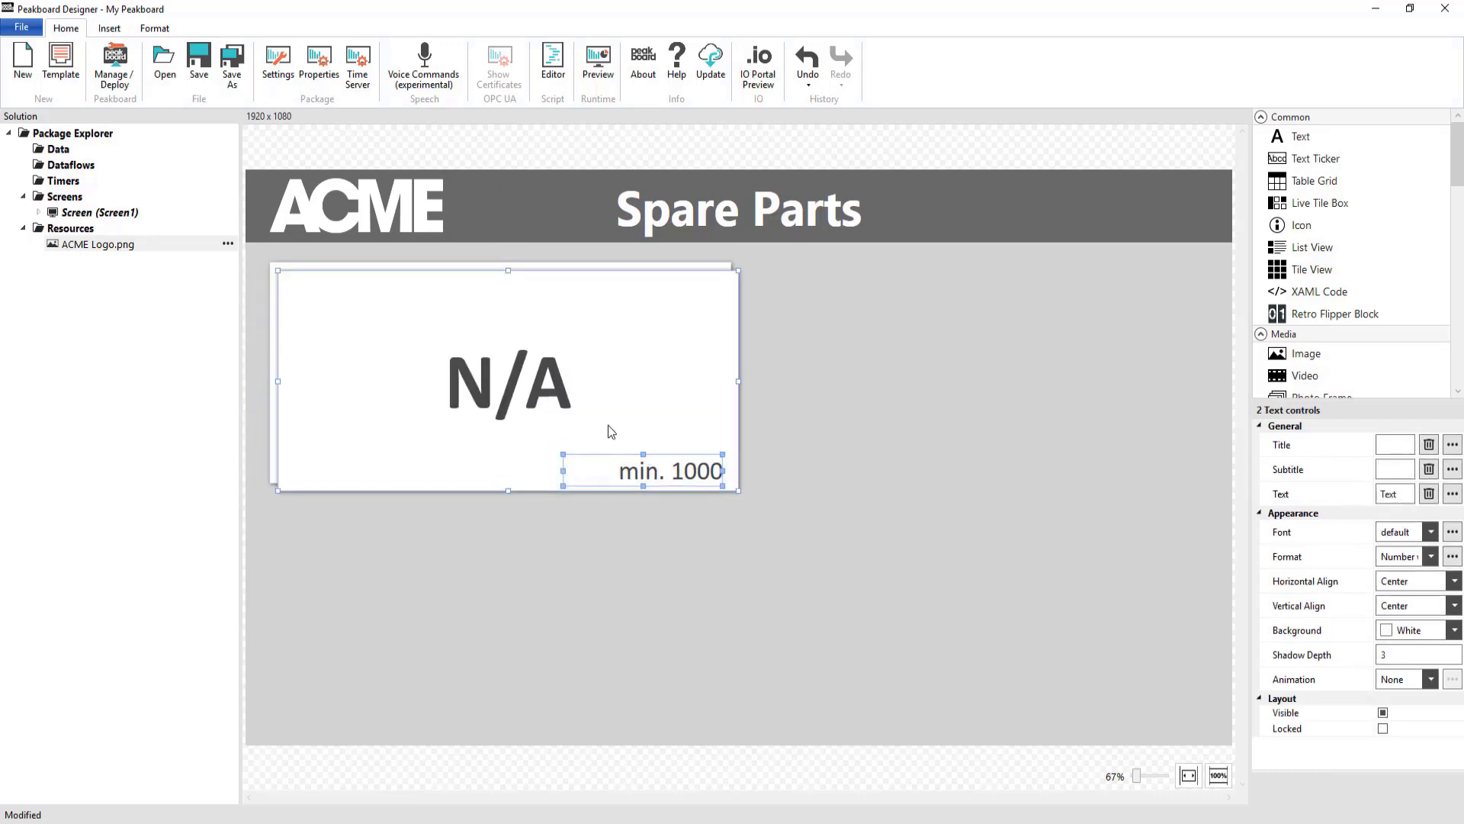
{"action": "left_click_drag", "start_coordinate": [607, 424], "coordinate": [599, 654]}
{"action": "left_click_drag", "start_coordinate": [551, 402], "coordinate": [1030, 397]}
{"action": "left_click_drag", "start_coordinate": [516, 385], "coordinate": [992, 623]}
{"action": "left_click", "coordinate": [799, 729]}
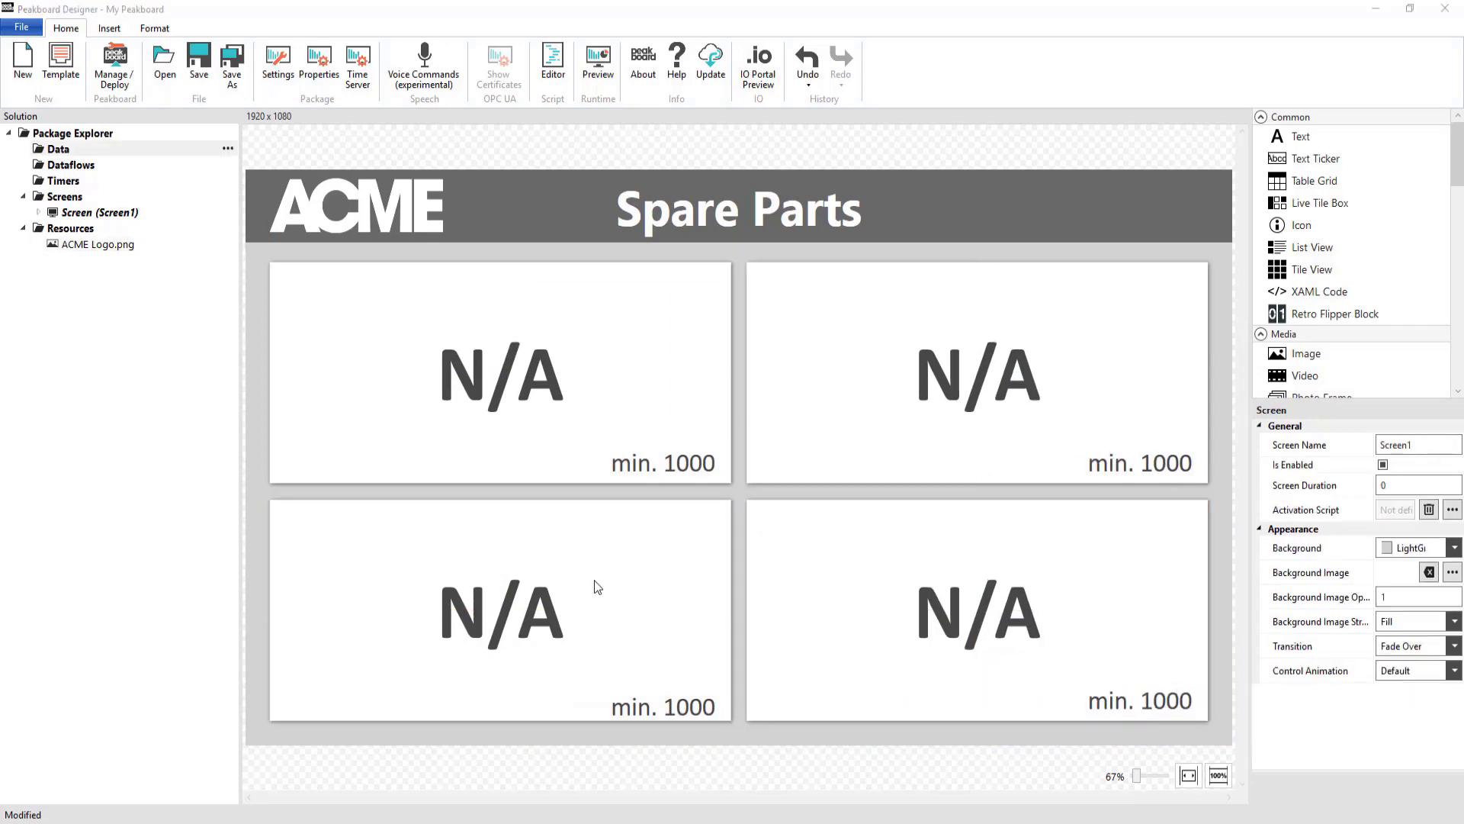
Add a new SAP data source under Data
{"action": "right_click", "coordinate": [50, 152]}
{"action": "mouse_move", "coordinate": [152, 196]}
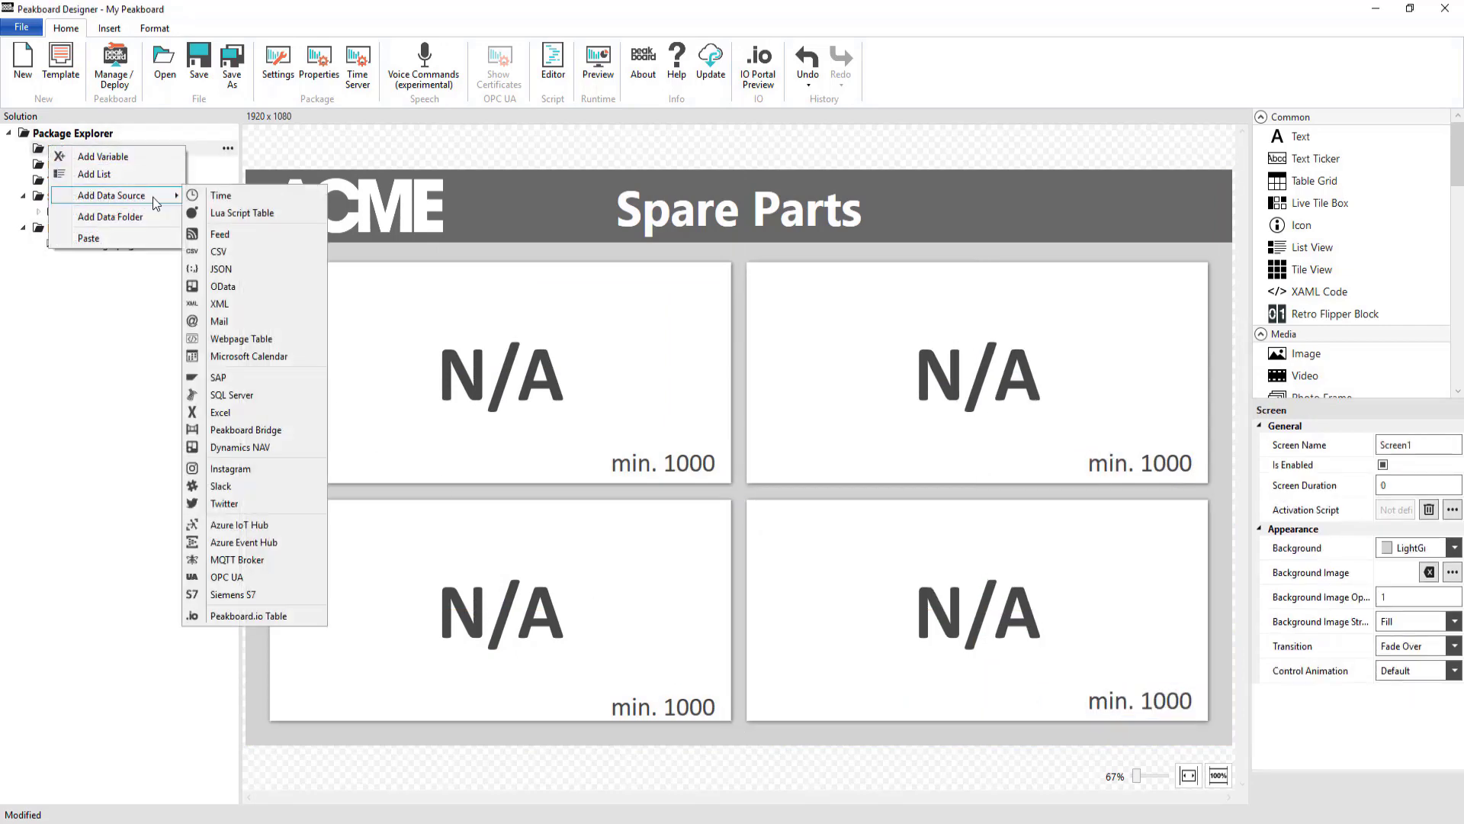
{"action": "left_click", "coordinate": [249, 379]}
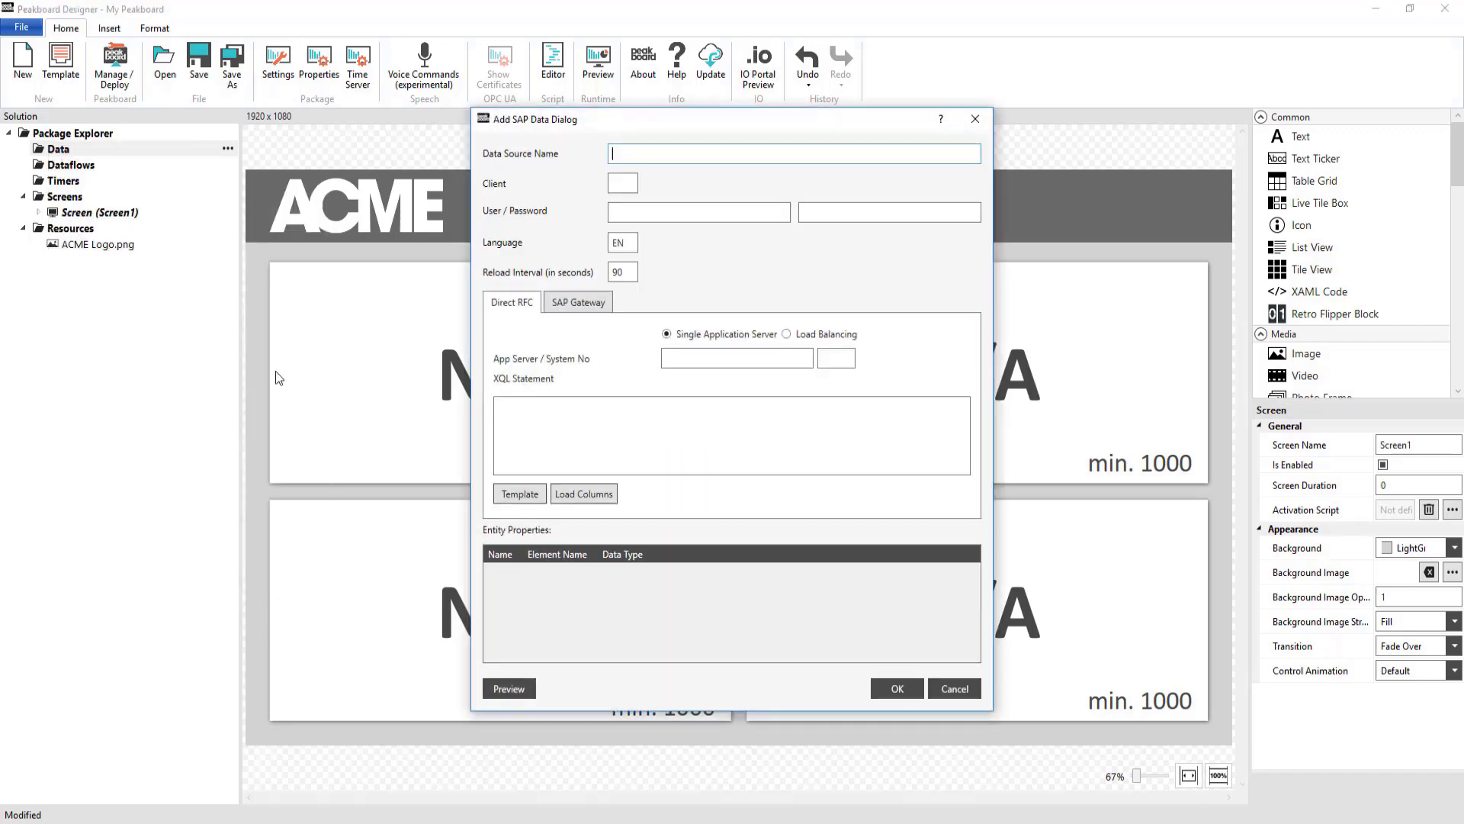
Name it MBEW, enter the client and login credentials, app server ec5.theobald-software.com and system number 00
{"action": "type", "text": "MBEW"}
{"action": "type", "text": "800"}
{"action": "type", "text": "PKBRD"}
{"action": "type", "text": "••••"}
{"action": "type", "text": "•••••••••"}
{"action": "key", "text": "Tab"}
{"action": "type", "text": "ec5.theobald-software.com"}
{"action": "key", "text": "Tab"}
{"action": "type", "text": "00"}
Write XQL selecting MATNR, LBKUM from MBEW where BWKEY = '1000' for materials 100-100 and 100-200
{"action": "key", "text": "Tab"}
{"action": "type", "text": "SELECT MATNR, LBKUM FROM MBEW"}
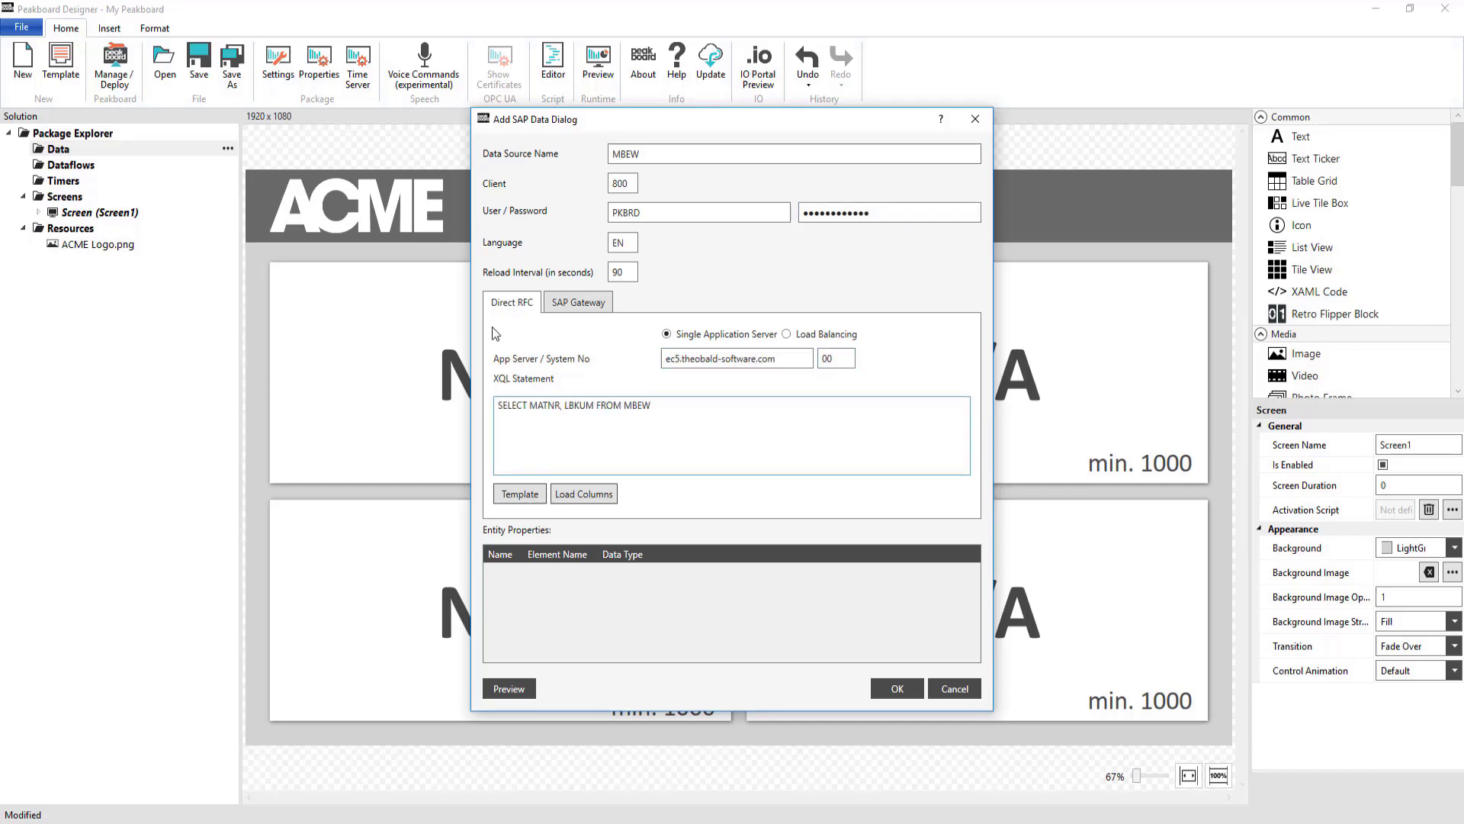
{"action": "key", "text": "Return"}
{"action": "type", "text": "WHERE BWKEY = '1000'"}
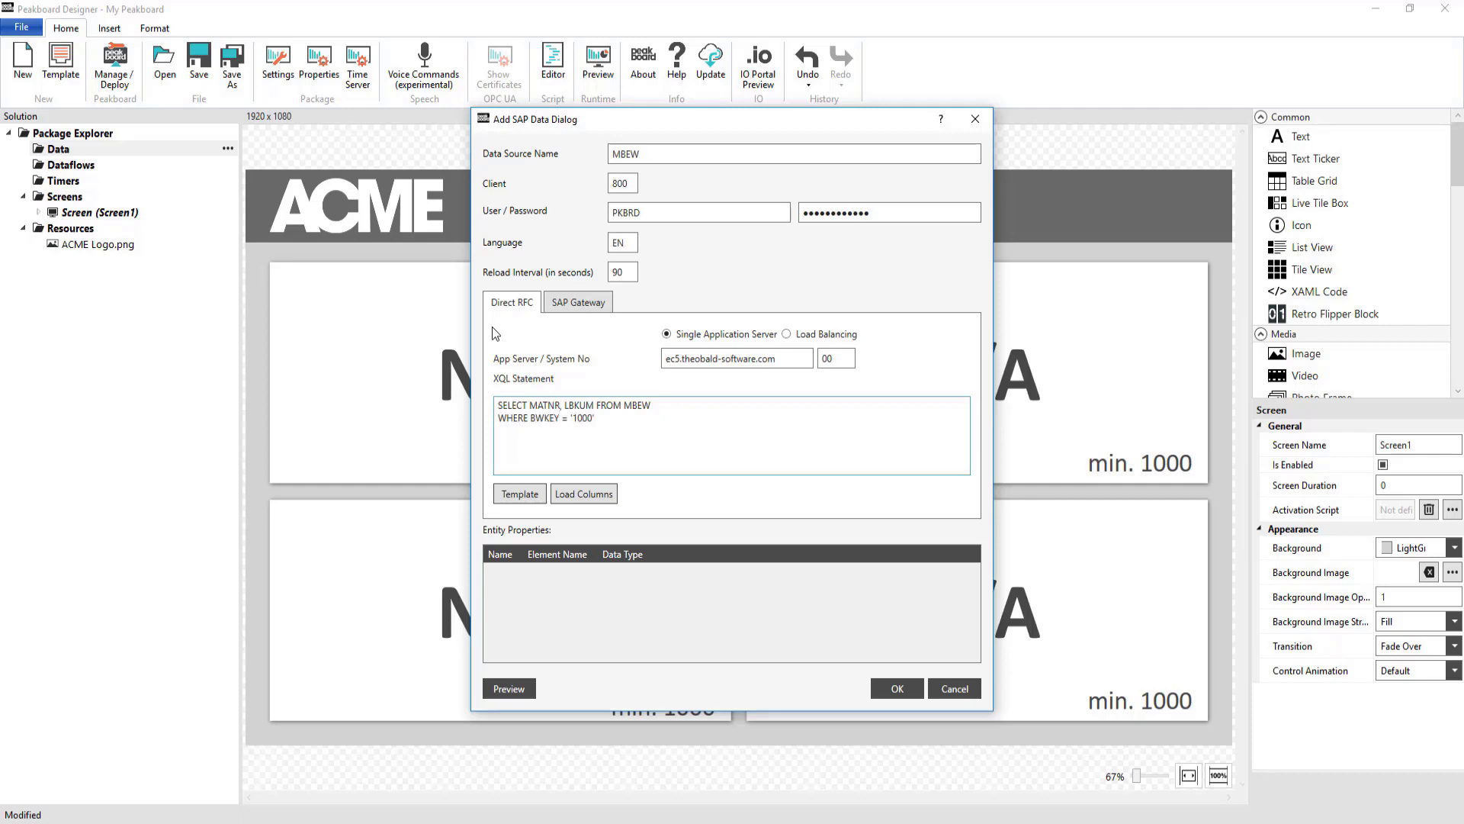
{"action": "key", "text": "Return"}
{"action": "type", "text": "AND (MATNR = '100-100'"}
{"action": "key", "text": "Return"}
{"action": "type", "text": "OR MATNR = '100-200'"}
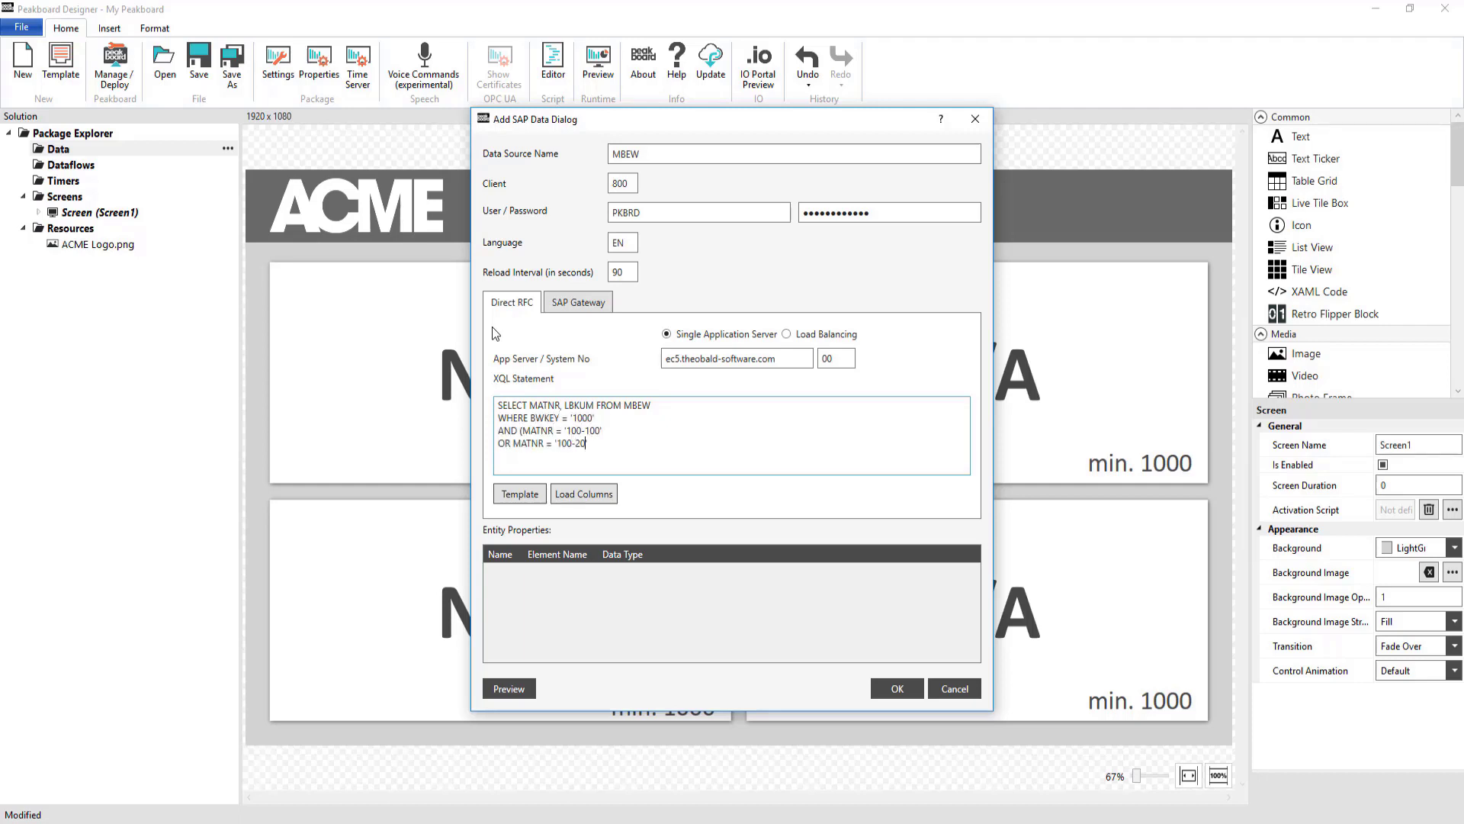
Add conditions for materials 100-300 and 100-400, close the query, and load its columns
{"action": "key", "text": "shift+Home"}
{"action": "key", "text": "ctrl+c"}
{"action": "key", "text": "End"}
{"action": "key", "text": "Return"}
{"action": "key", "text": "ctrl+v"}
{"action": "key", "text": "Left"}
{"action": "key", "text": "Left"}
{"action": "key", "text": "Left"}
{"action": "key", "text": "BackSpace"}
{"action": "key", "text": "3"}
{"action": "key", "text": "End"}
{"action": "key", "text": "Return"}
{"action": "key", "text": "ctrl+v"}
{"action": "key", "text": "Left"}
{"action": "key", "text": "Left"}
{"action": "key", "text": "Left"}
{"action": "key", "text": "BackSpace"}
{"action": "key", "text": "4"}
{"action": "key", "text": "End"}
{"action": "type", "text": ");"}
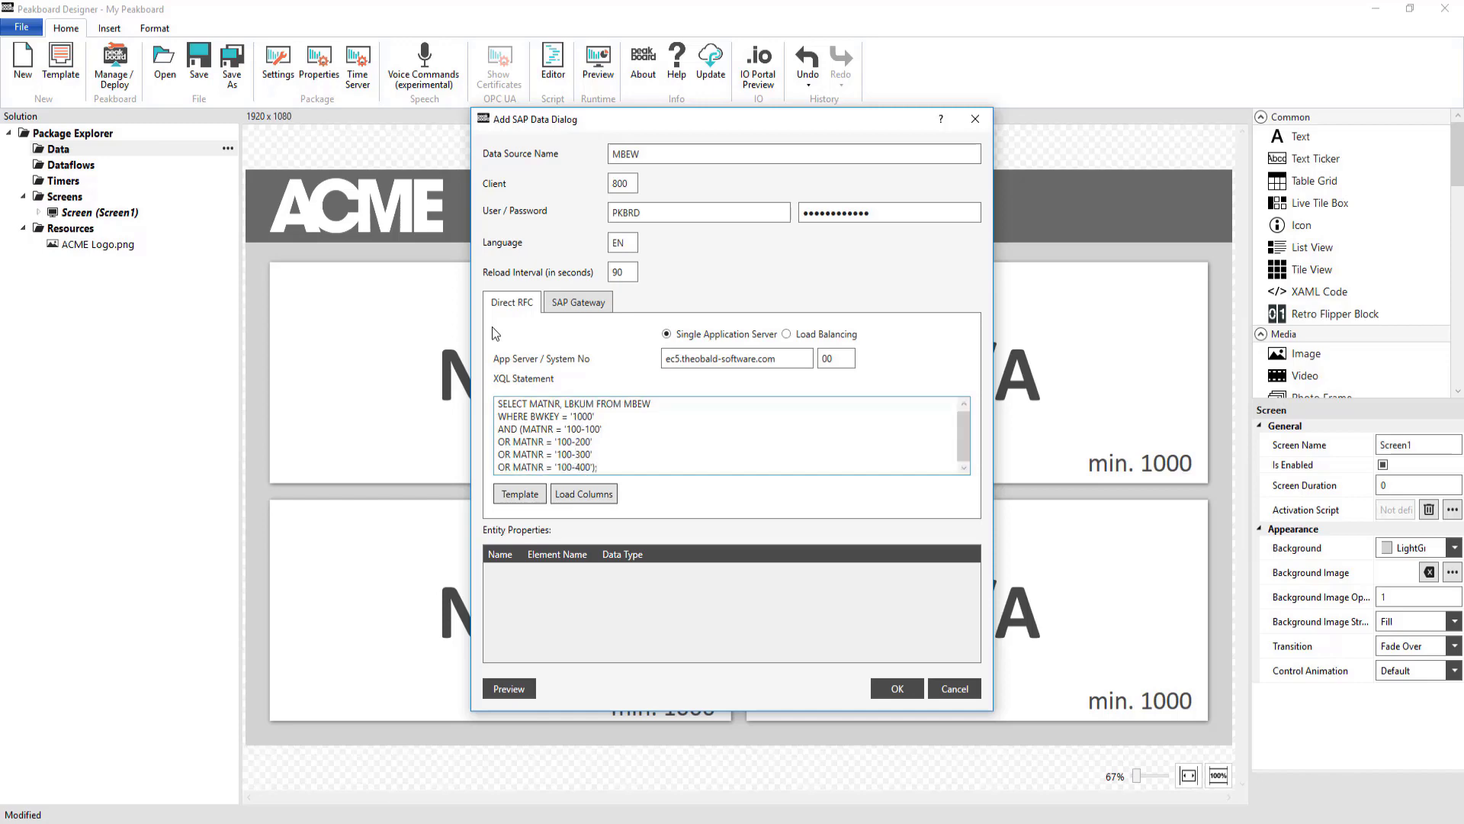
{"action": "left_click", "coordinate": [581, 494]}
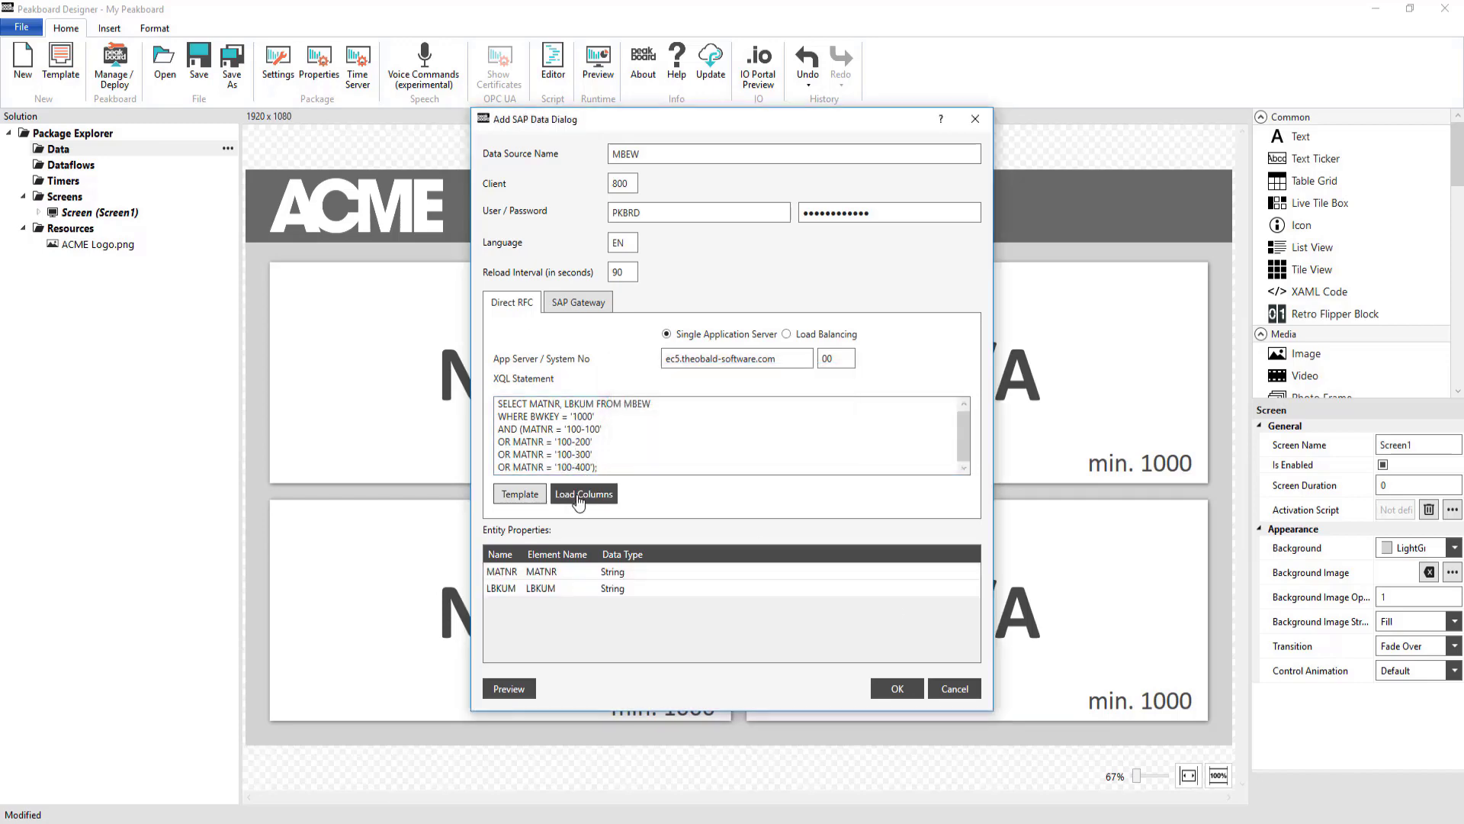
Preview the MBEW query's four stock rows, then save the MBEW data source
{"action": "left_click", "coordinate": [516, 695]}
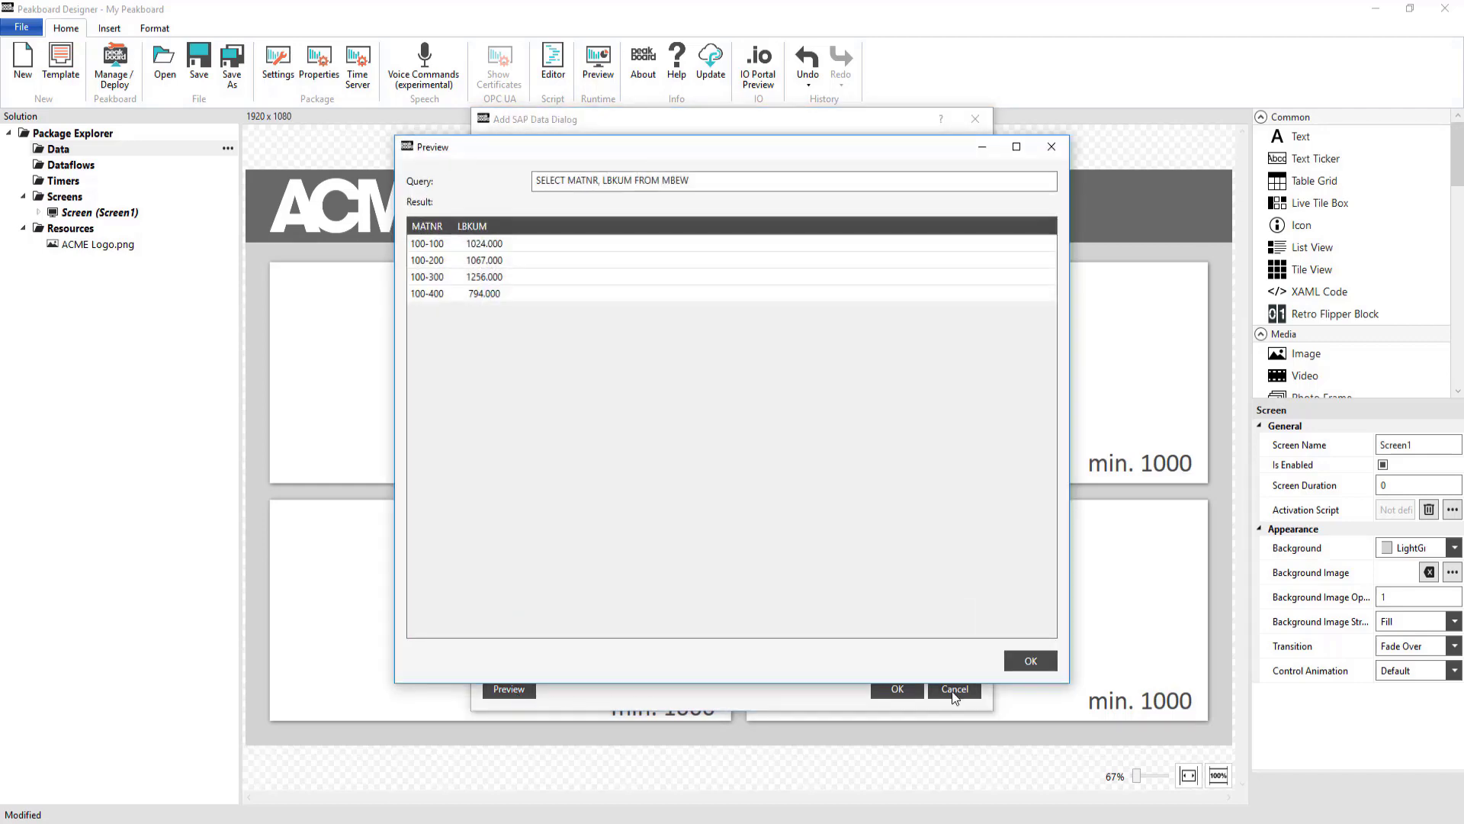
{"action": "left_click", "coordinate": [1021, 663]}
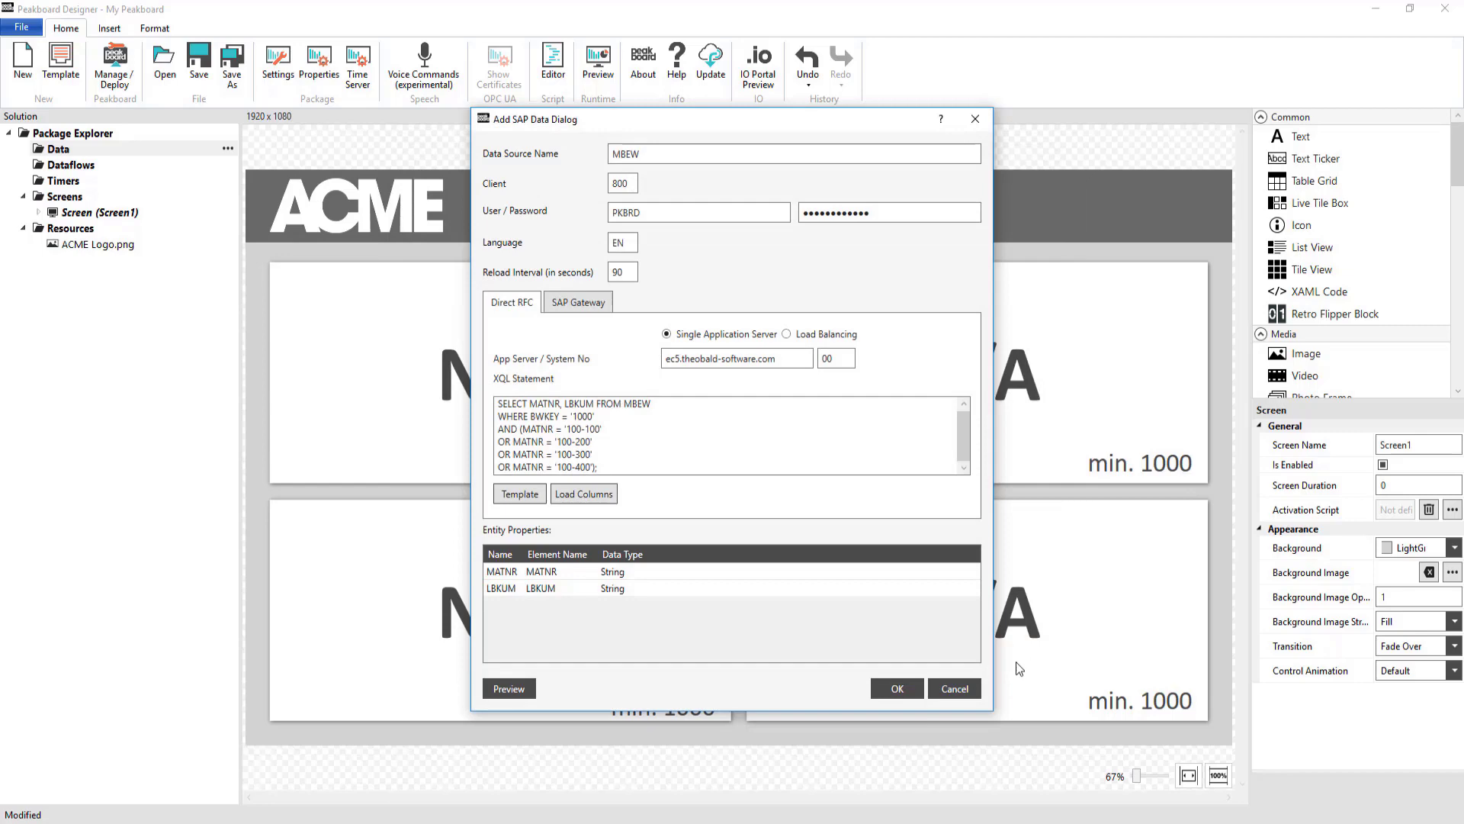
{"action": "left_click", "coordinate": [887, 690]}
Duplicate the MBEW data source and name the copy MAKT
{"action": "left_click", "coordinate": [228, 165]}
{"action": "left_click", "coordinate": [156, 278]}
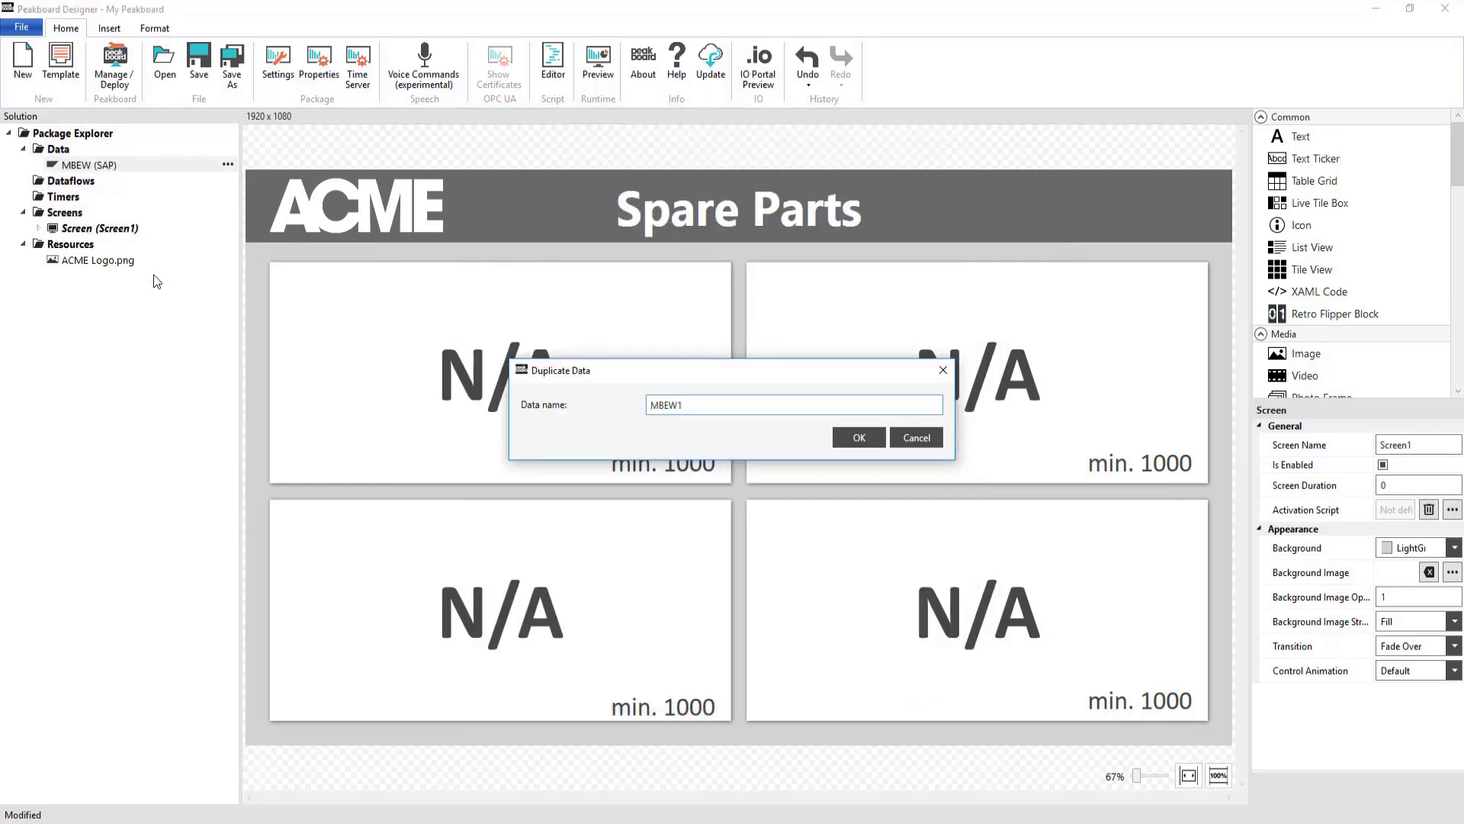
{"action": "key", "text": "BackSpace"}
{"action": "key", "text": "BackSpace"}
{"action": "key", "text": "BackSpace"}
{"action": "key", "text": "BackSpace"}
{"action": "type", "text": "AKT"}
{"action": "key", "text": "Return"}
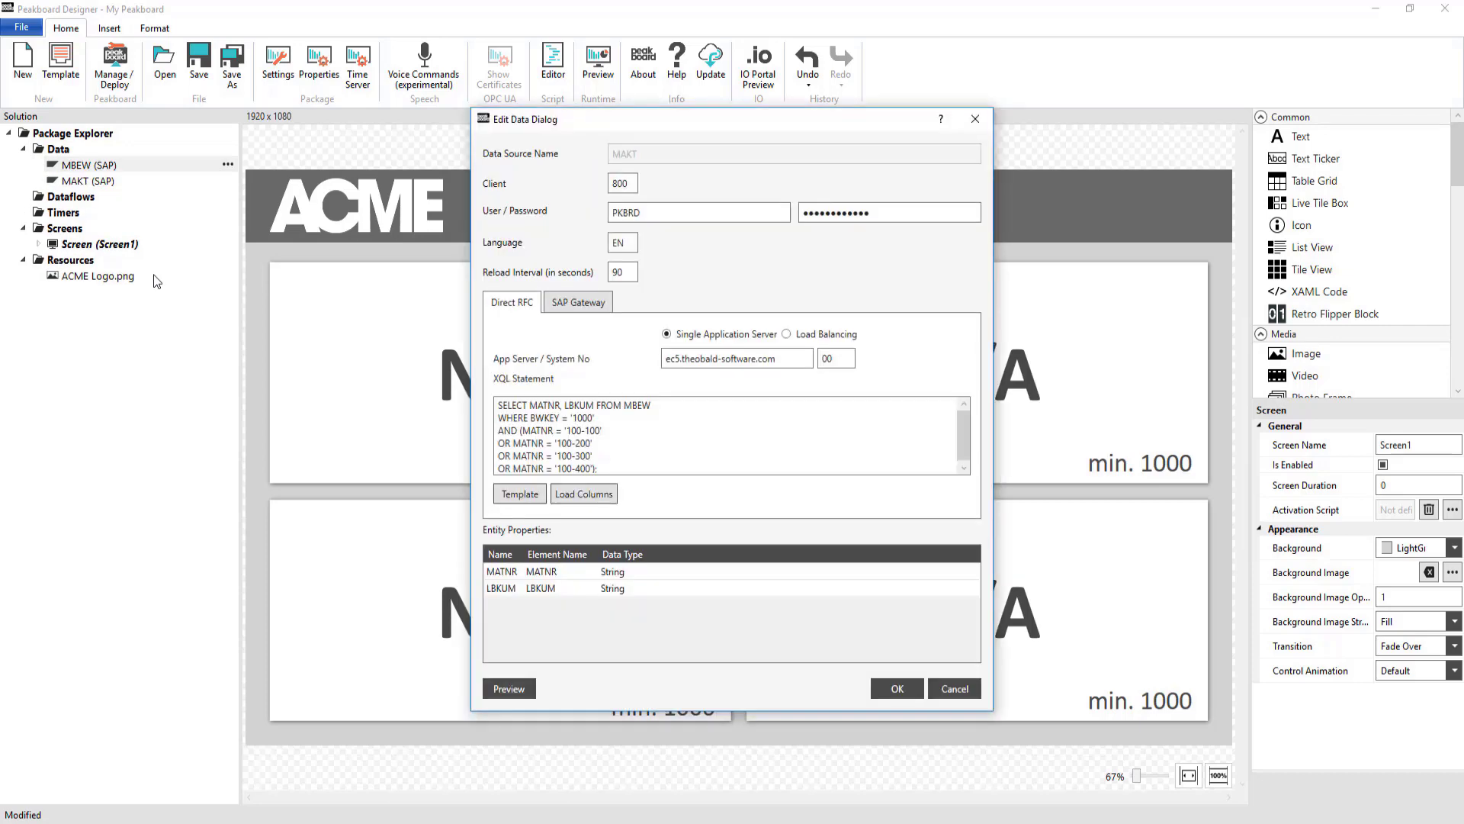
Change the query to SELECT MATNR, MAKTX FROM MAKT WHERE SPRAS = 'E', preview, and save
{"action": "left_click", "coordinate": [657, 404]}
{"action": "key", "text": "BackSpace"}
{"action": "key", "text": "BackSpace"}
{"action": "key", "text": "BackSpace"}
{"action": "key", "text": "BackSpace"}
{"action": "key", "text": "BackSpace"}
{"action": "key", "text": "BackSpace"}
{"action": "key", "text": "BackSpace"}
{"action": "key", "text": "BackSpace"}
{"action": "key", "text": "BackSpace"}
{"action": "key", "text": "BackSpace"}
{"action": "key", "text": "BackSpace"}
{"action": "key", "text": "BackSpace"}
{"action": "key", "text": "BackSpace"}
{"action": "key", "text": "BackSpace"}
{"action": "key", "text": "BackSpace"}
{"action": "type", "text": "MAKTX FROM MAKT"}
{"action": "key", "text": "BackSpace"}
{"action": "key", "text": "BackSpace"}
{"action": "key", "text": "BackSpace"}
{"action": "key", "text": "BackSpace"}
{"action": "key", "text": "BackSpace"}
{"action": "key", "text": "BackSpace"}
{"action": "key", "text": "BackSpace"}
{"action": "key", "text": "BackSpace"}
{"action": "key", "text": "BackSpace"}
{"action": "key", "text": "BackSpace"}
{"action": "key", "text": "BackSpace"}
{"action": "key", "text": "BackSpace"}
{"action": "key", "text": "BackSpace"}
{"action": "type", "text": "SPRAS = 'E'"}
{"action": "left_click", "coordinate": [508, 689]}
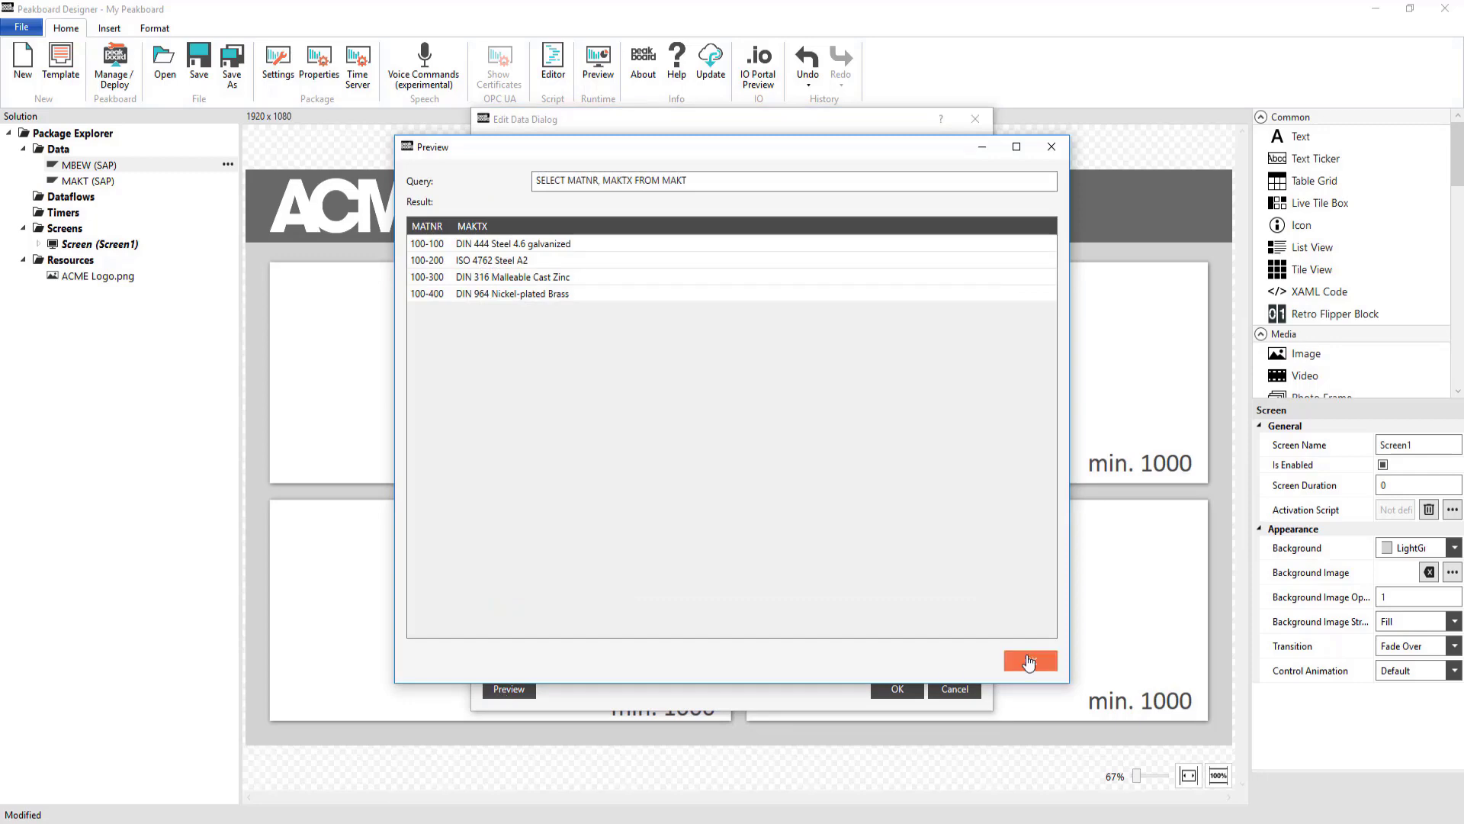
{"action": "left_click", "coordinate": [1030, 661]}
{"action": "left_click", "coordinate": [898, 689]}
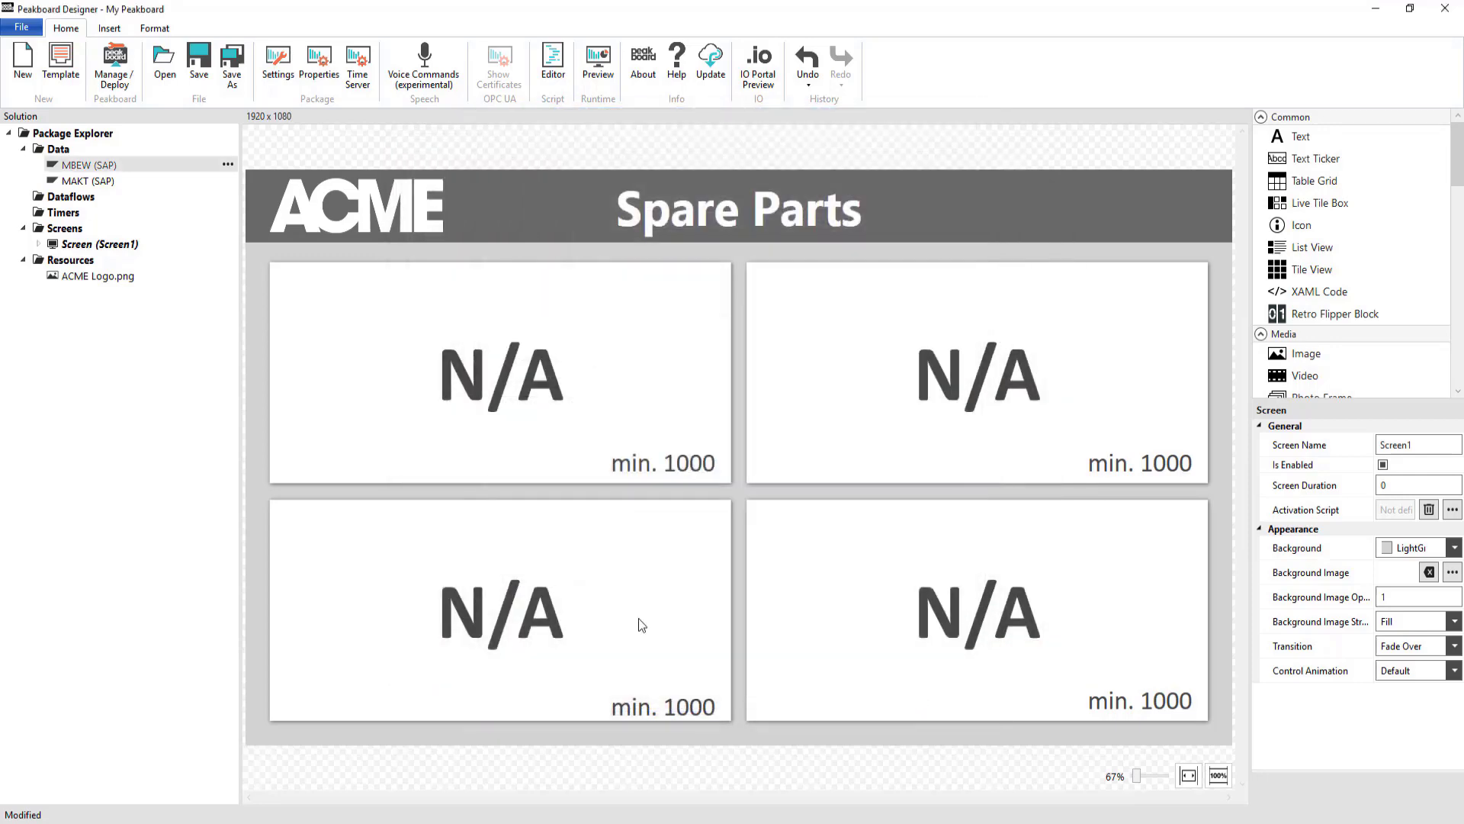
Add a dataflow based on the MBEW data source and name it Join_MBEW_and_MAKT
{"action": "right_click", "coordinate": [82, 196]}
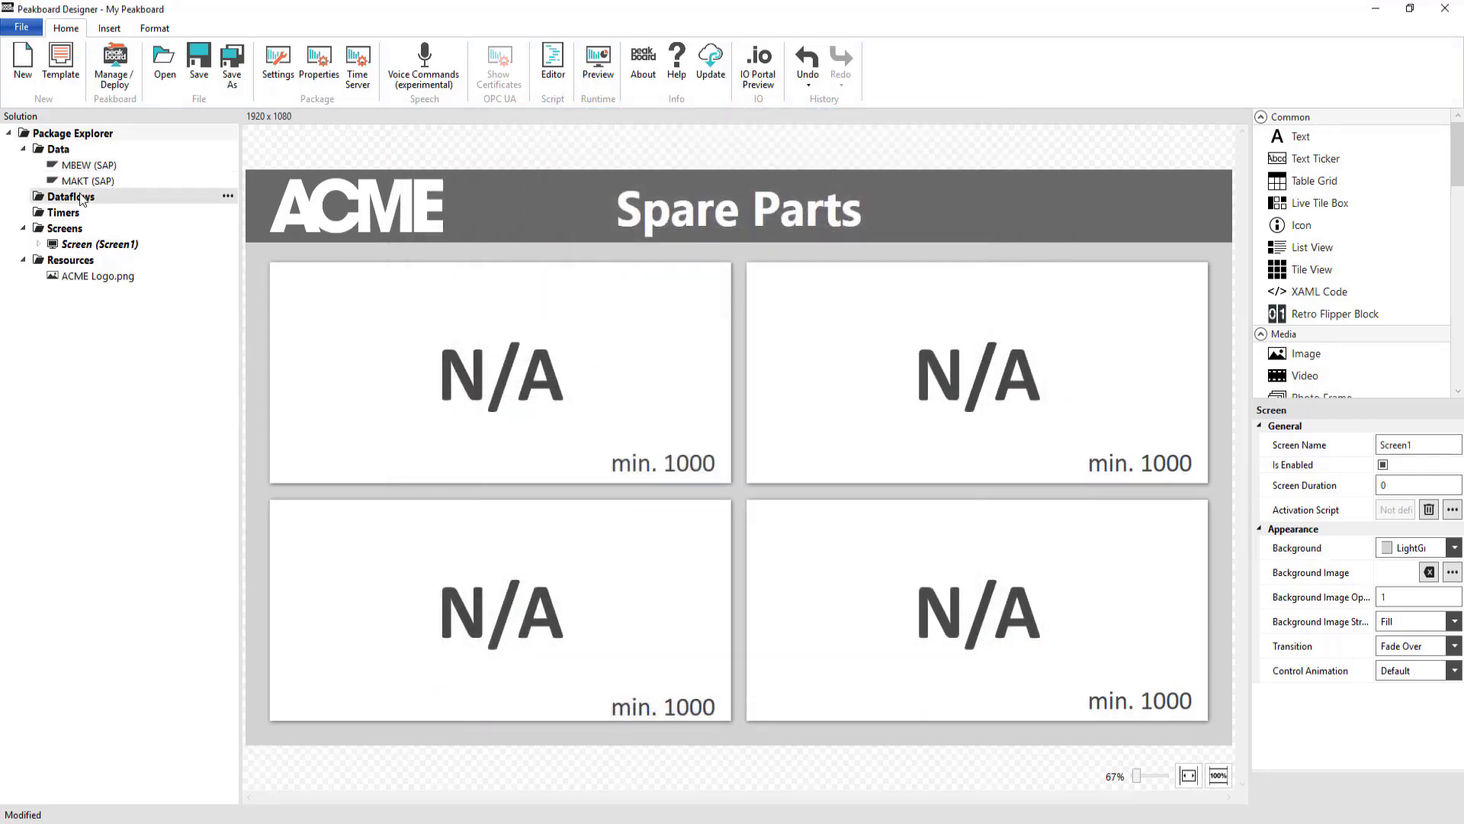
{"action": "left_click", "coordinate": [95, 205]}
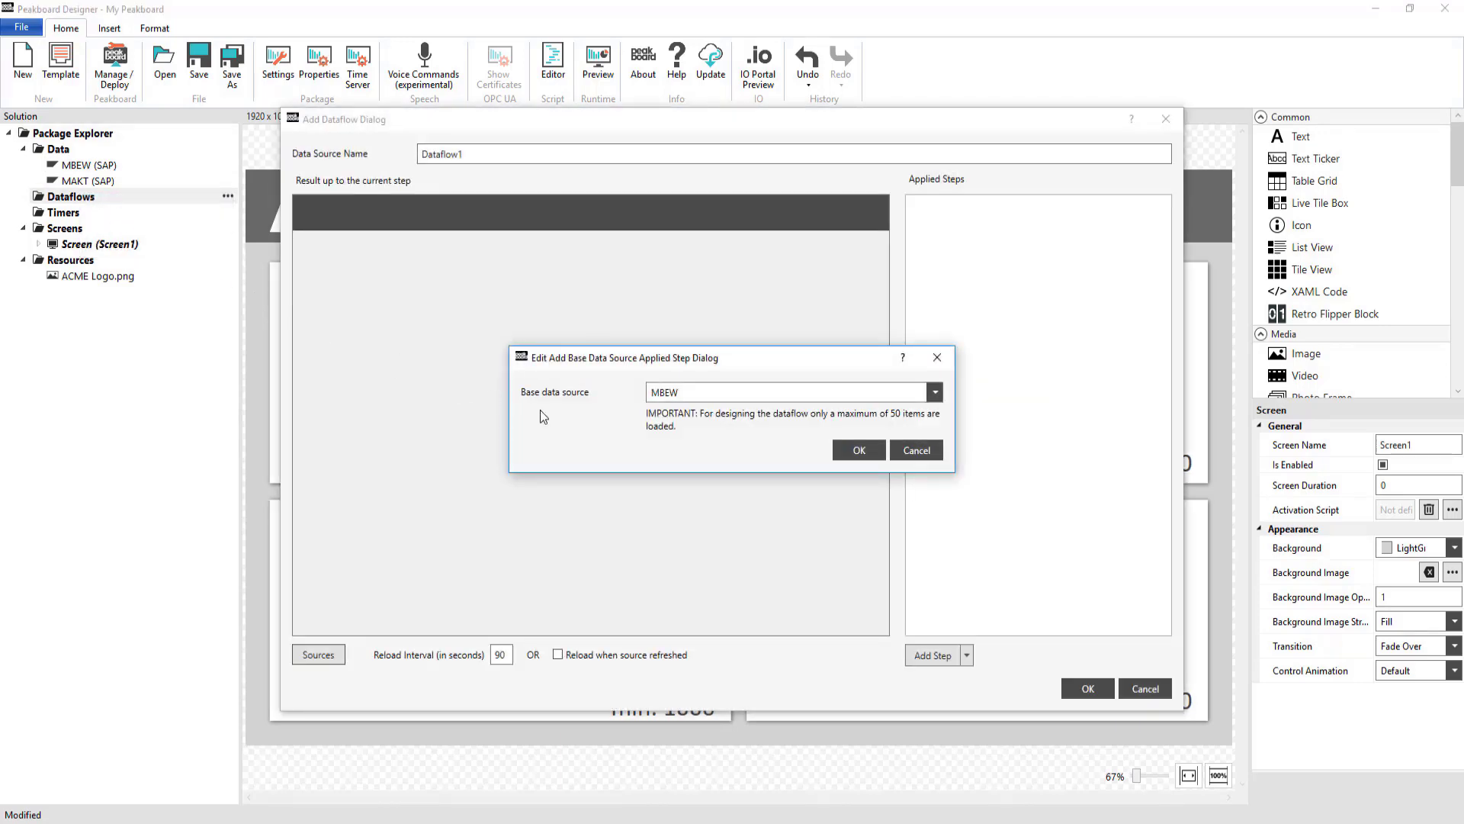
{"action": "left_click", "coordinate": [859, 451]}
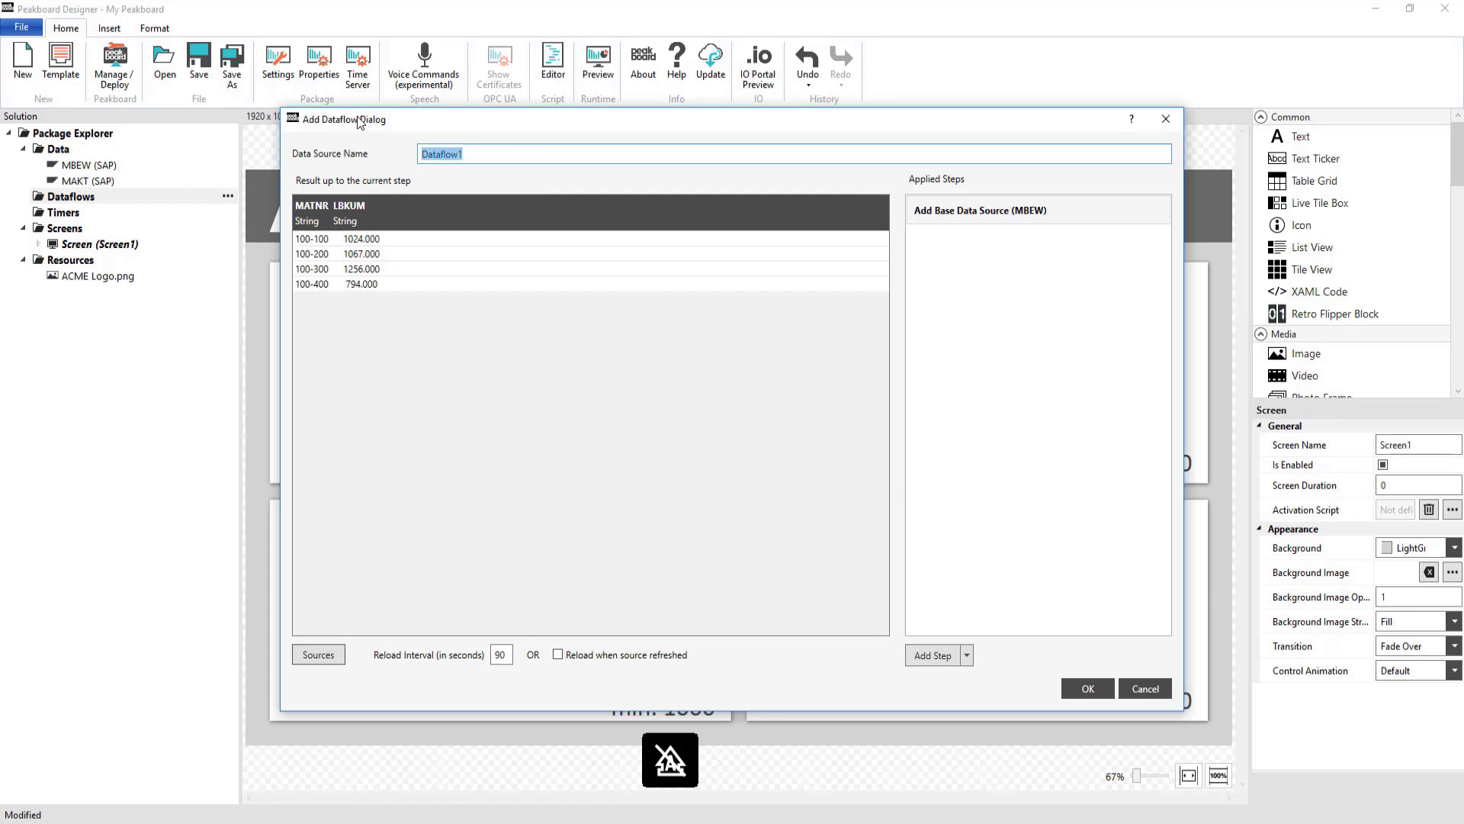
{"action": "type", "text": "Join_MBEW"}
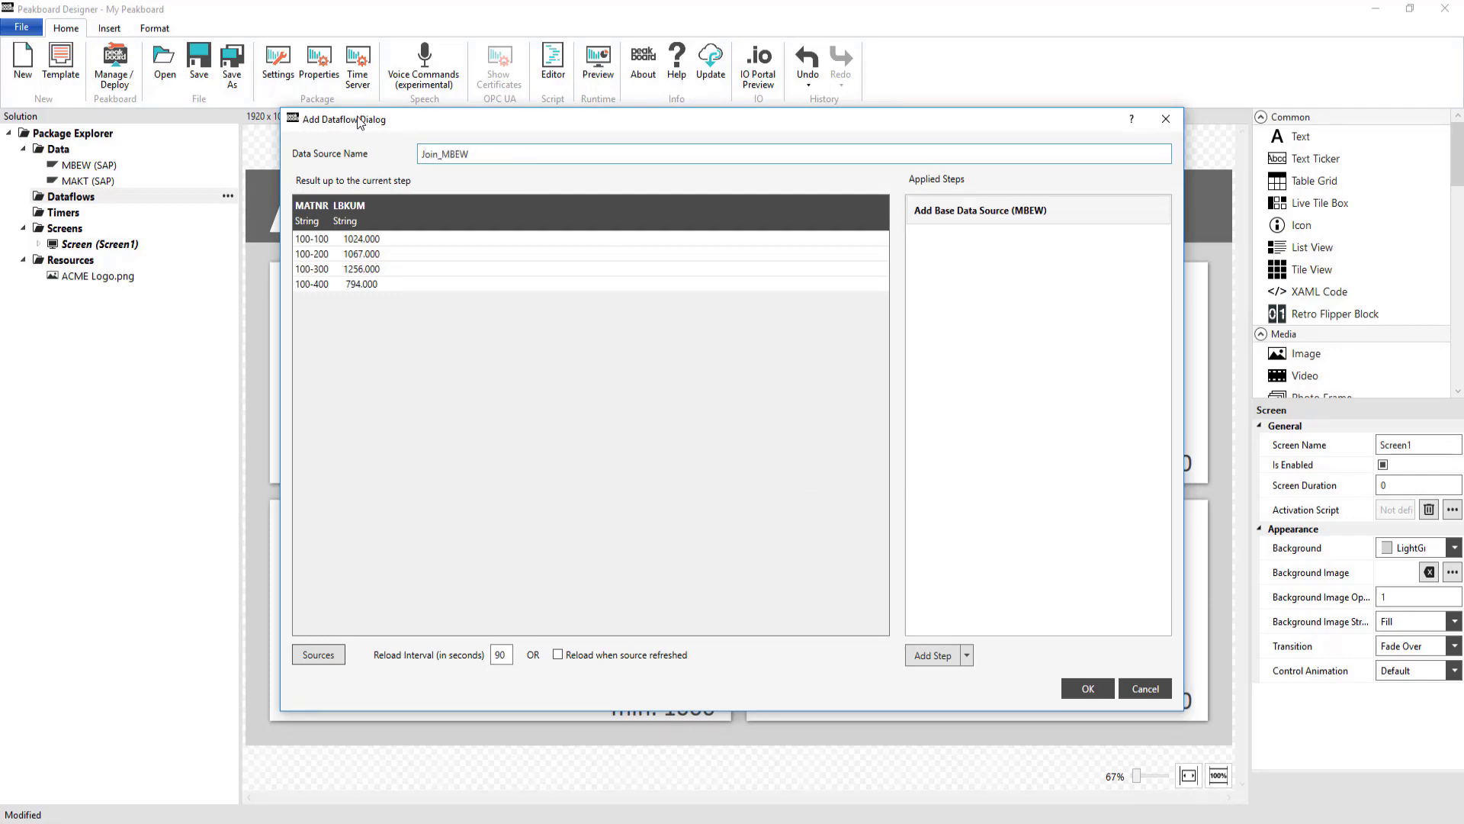
{"action": "type", "text": "_and_MAKT"}
Add a Join step that LeftJoins MAKT onto MBEW by MATNR
{"action": "left_click", "coordinate": [919, 658]}
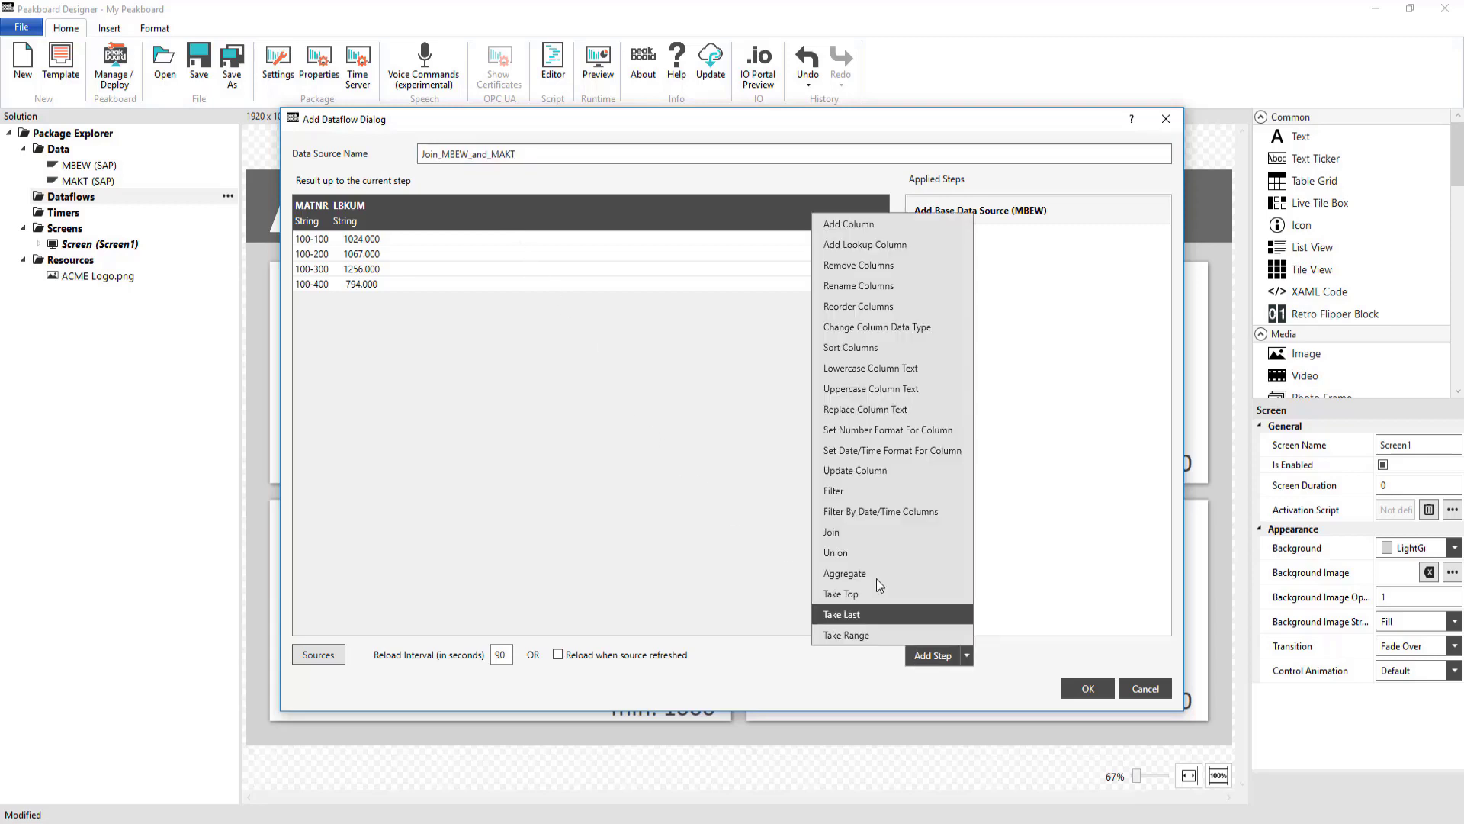
{"action": "left_click", "coordinate": [865, 536]}
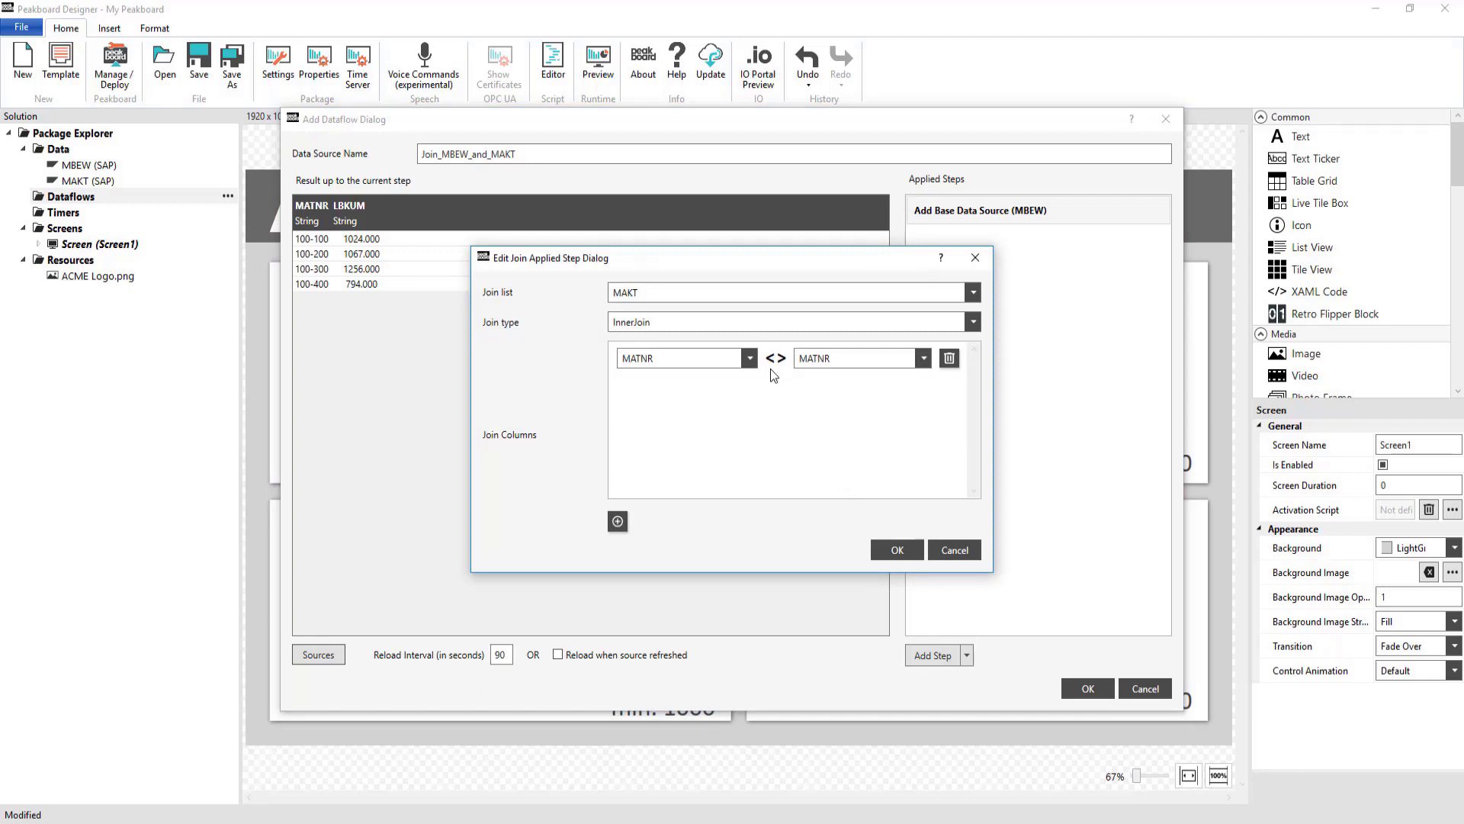
{"action": "left_click", "coordinate": [751, 328]}
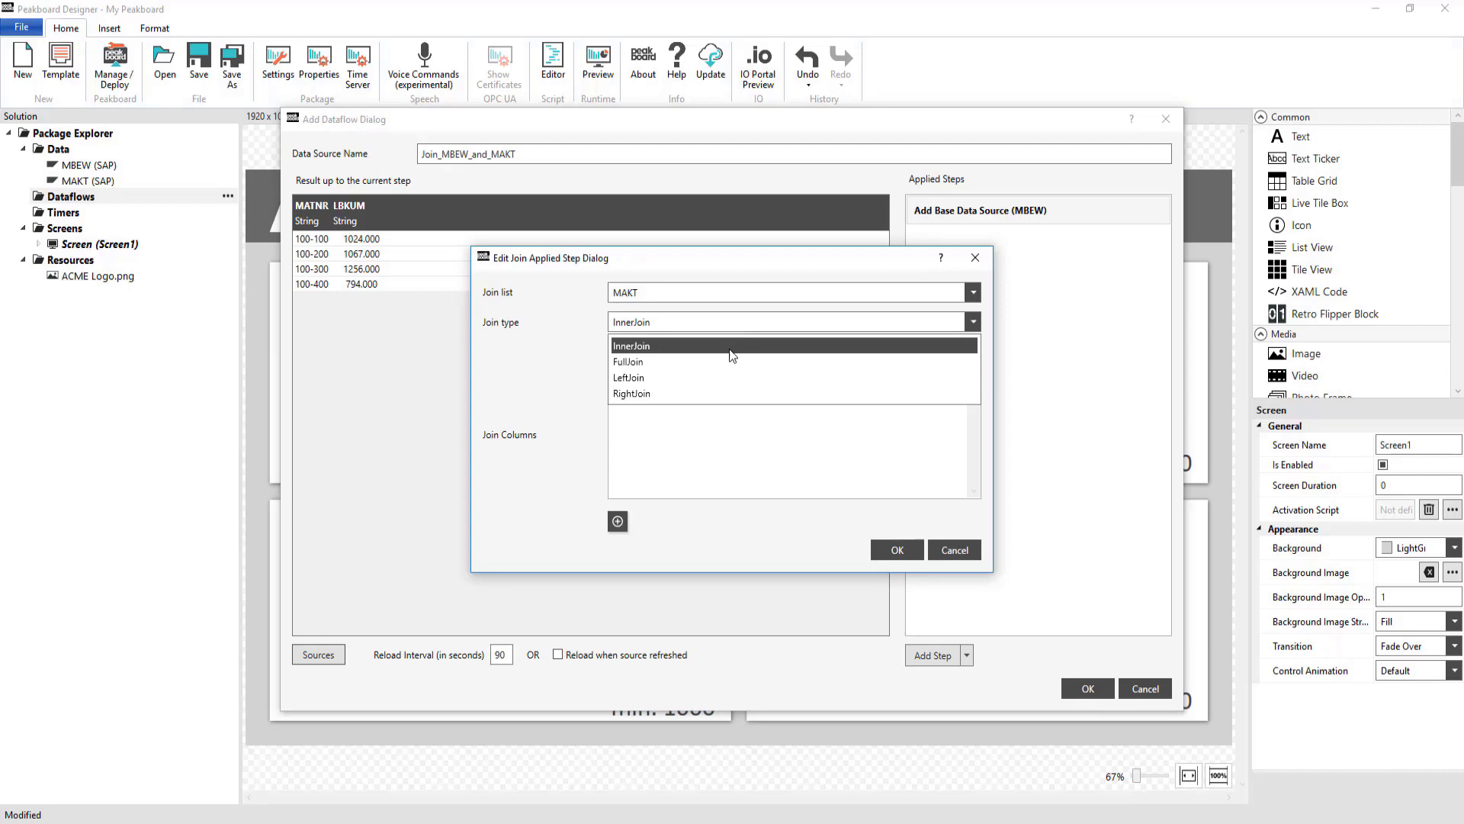
{"action": "left_click", "coordinate": [707, 376]}
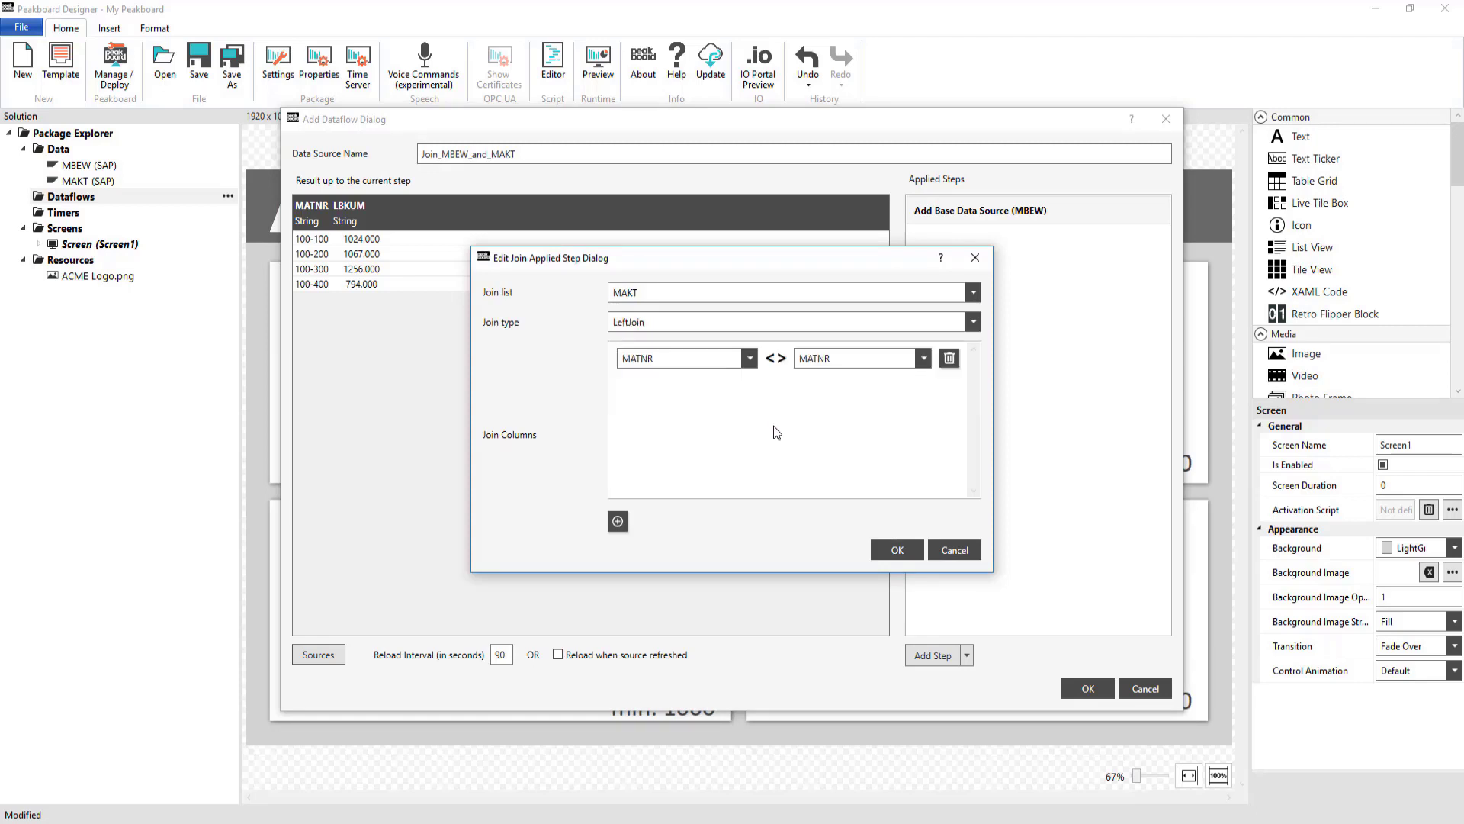
{"action": "left_click", "coordinate": [898, 551]}
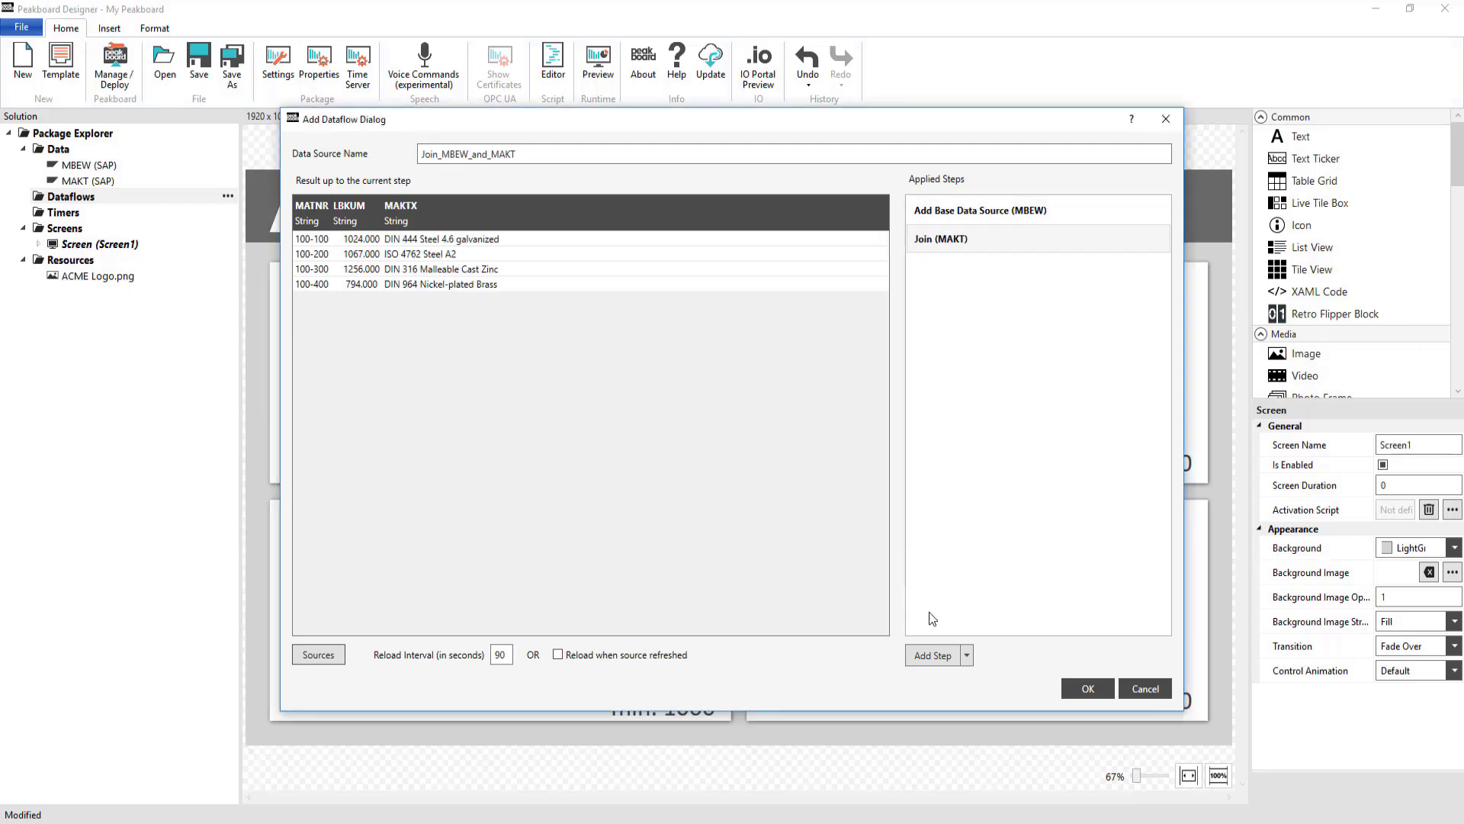
{"action": "left_click", "coordinate": [935, 661]}
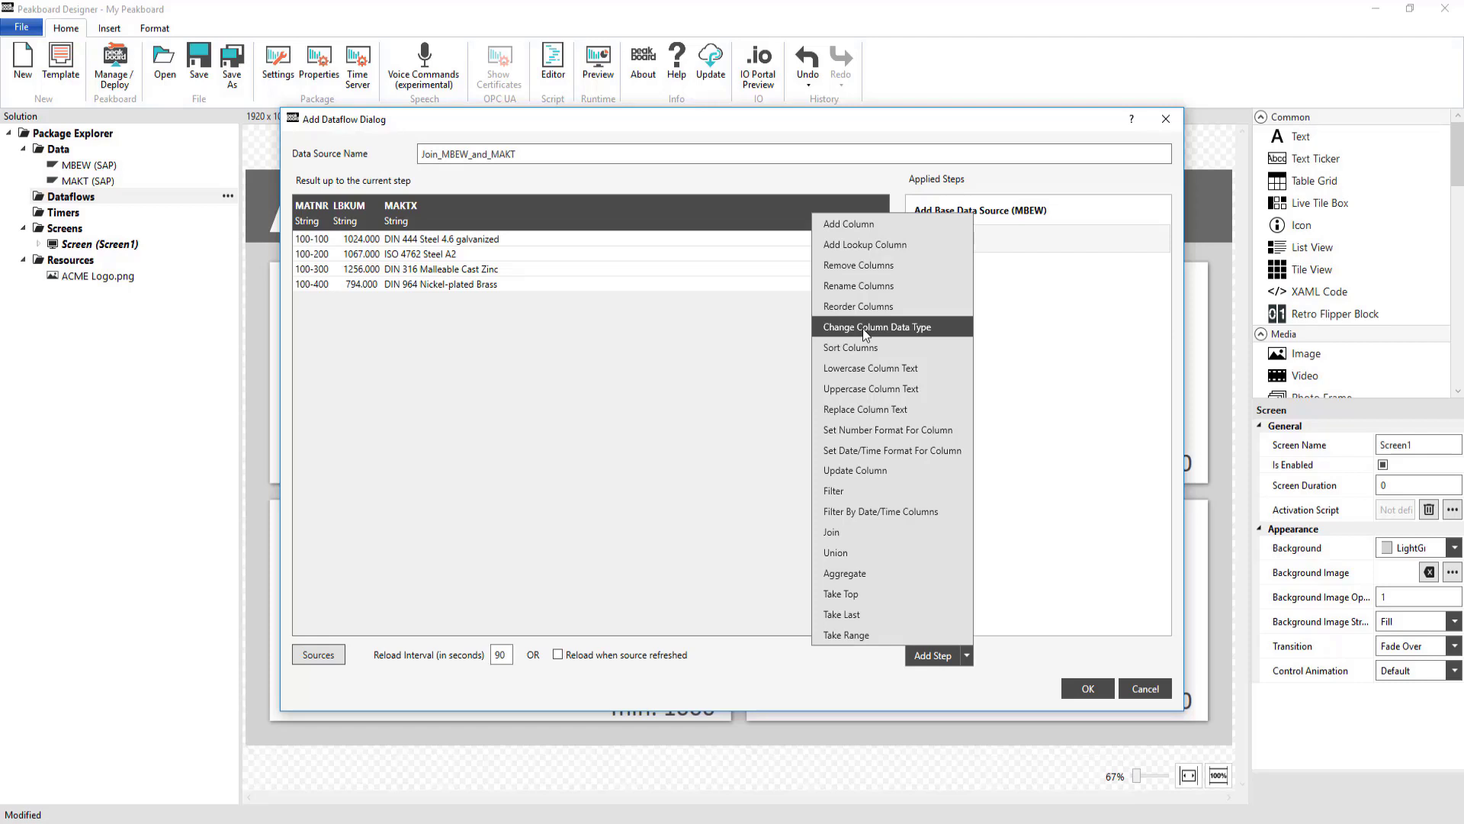
Add a Change Column Data Type step converting the LBKUM column to Number
{"action": "left_click", "coordinate": [862, 326]}
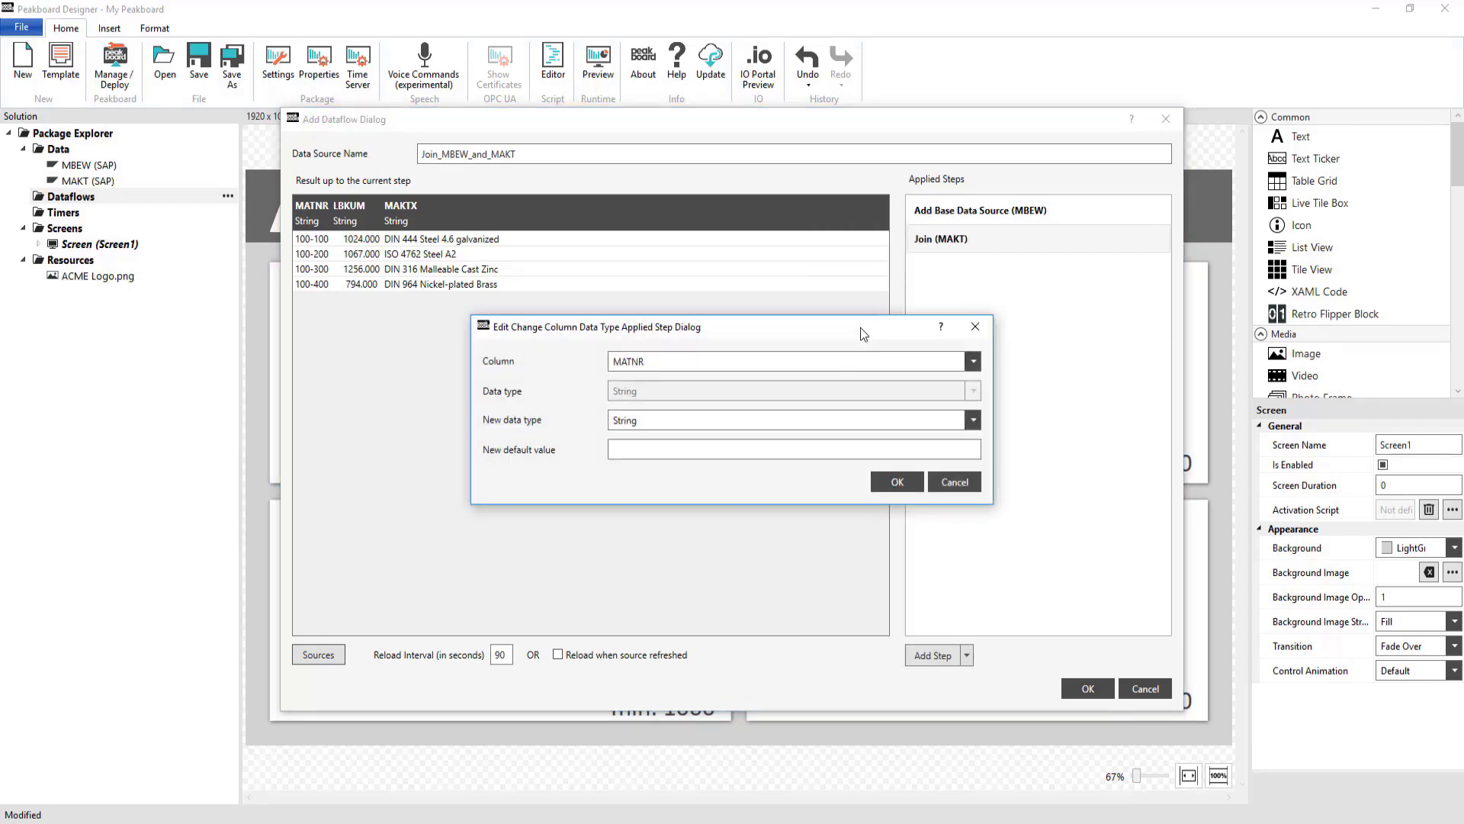
{"action": "left_click", "coordinate": [791, 374]}
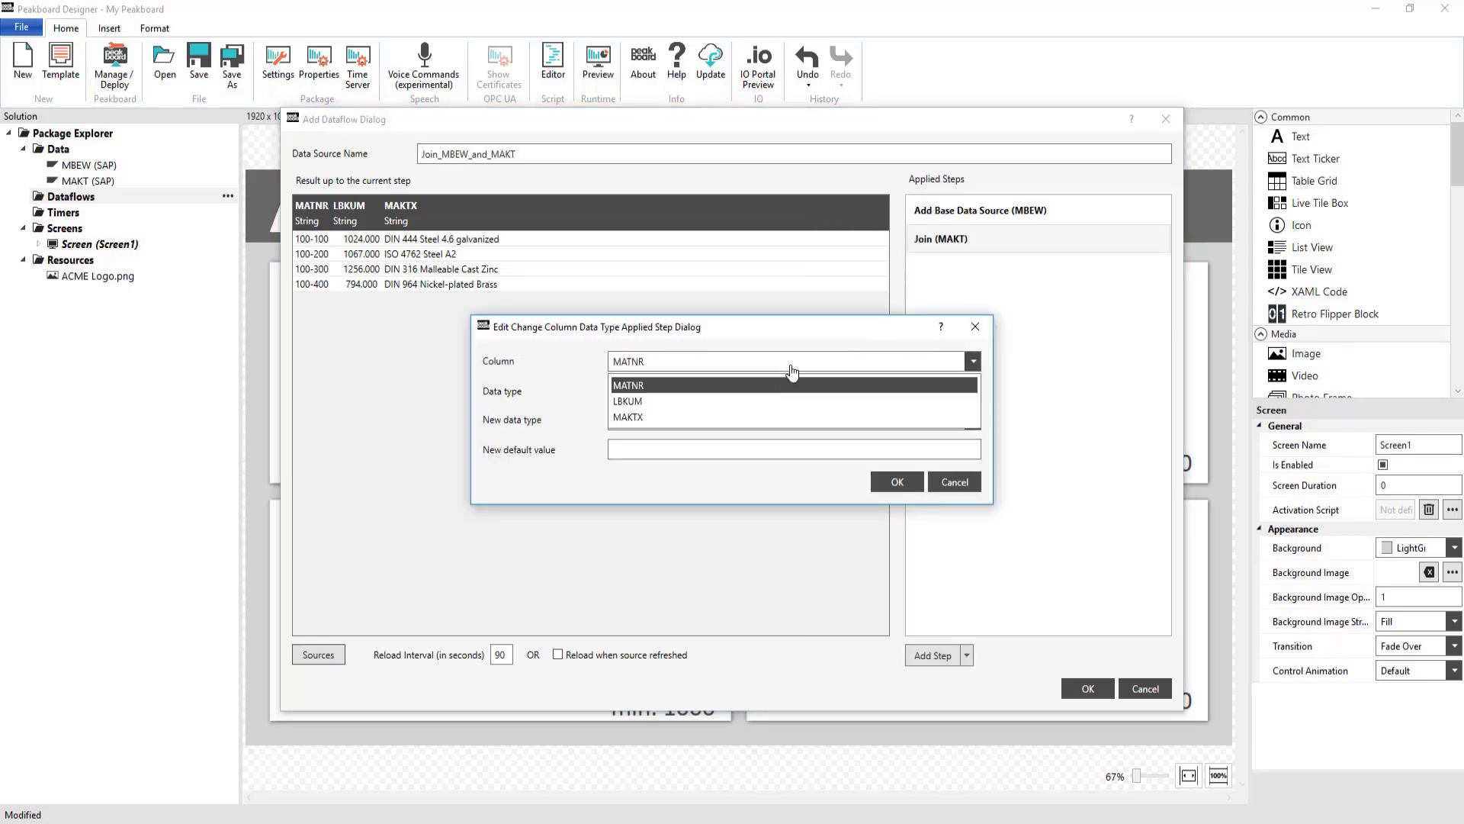
{"action": "left_click", "coordinate": [757, 403]}
{"action": "left_click", "coordinate": [745, 424]}
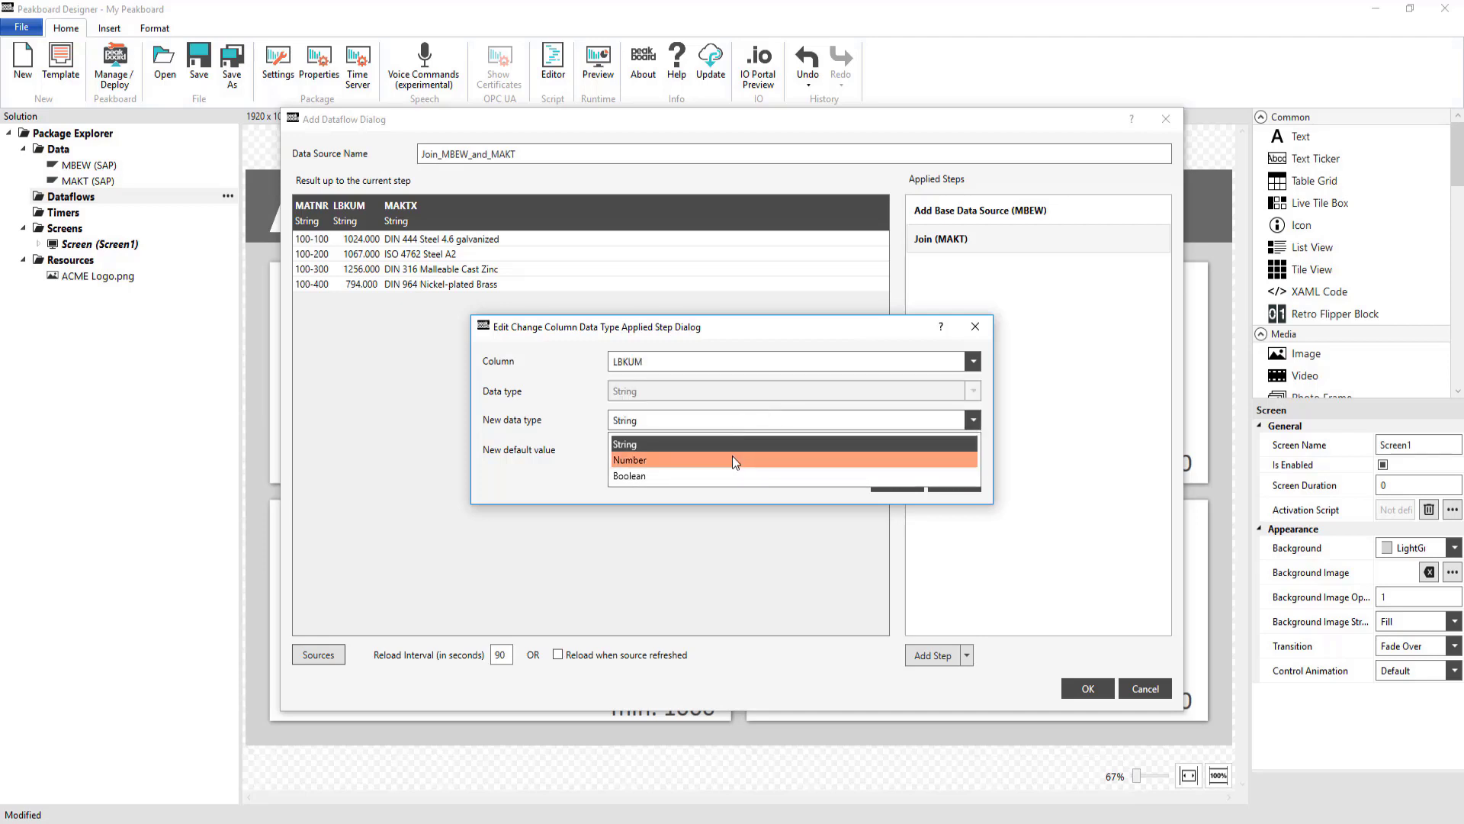
{"action": "left_click", "coordinate": [730, 456]}
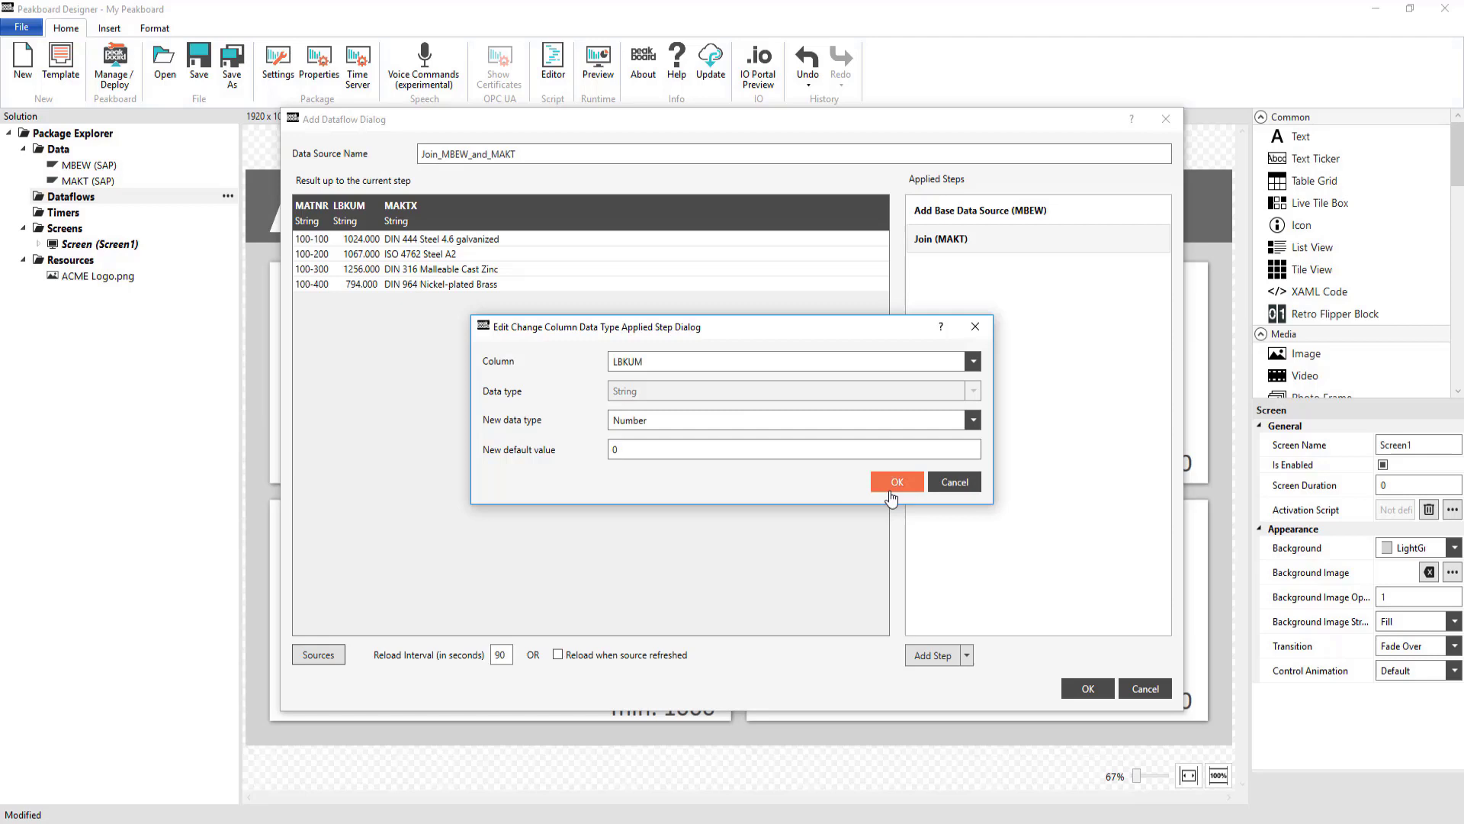
{"action": "left_click", "coordinate": [892, 488]}
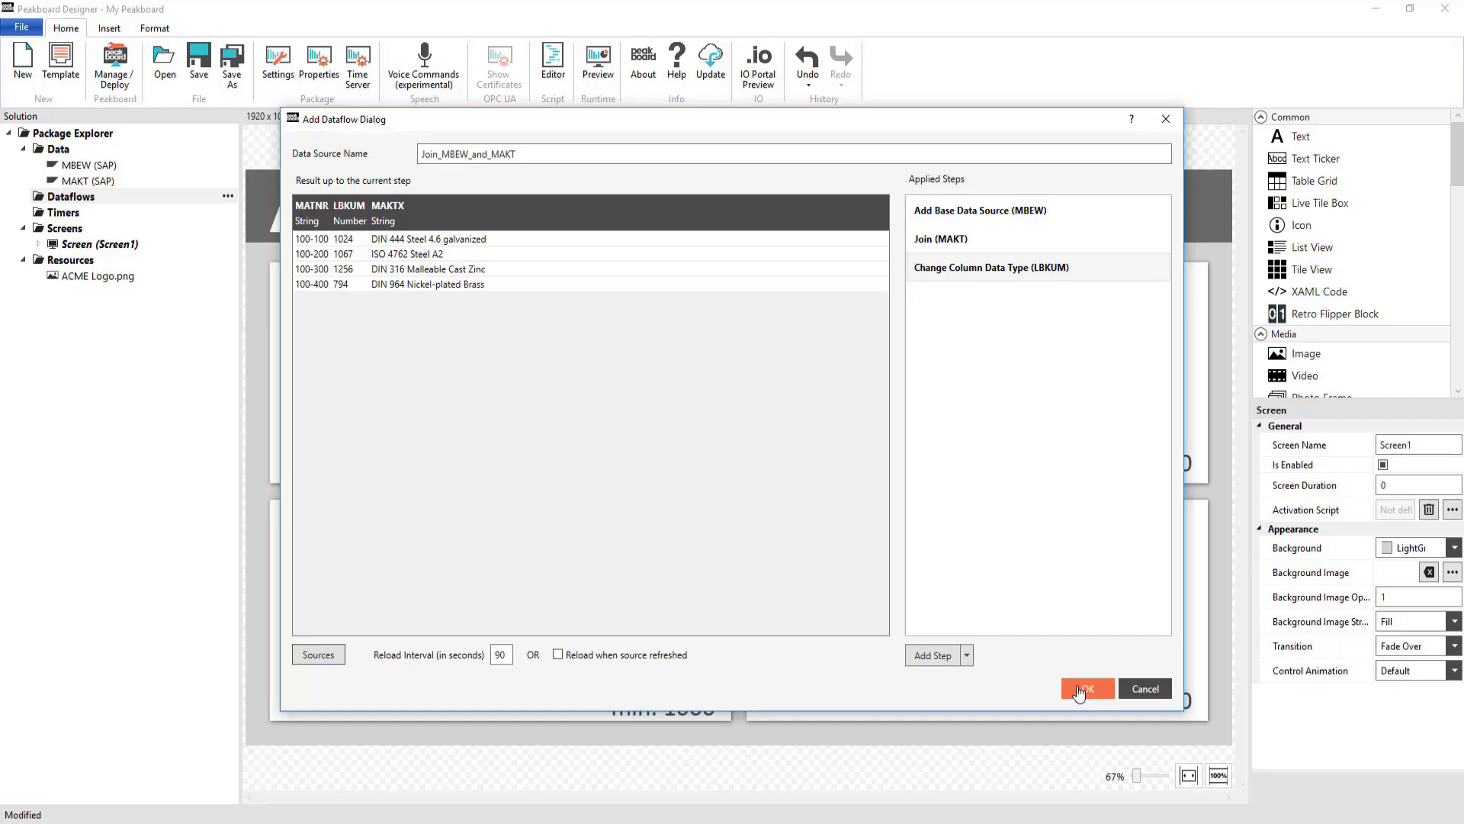
Save the Join_MBEW_and_MAKT dataflow and name the top-left tile Value0
{"action": "left_click", "coordinate": [1080, 690]}
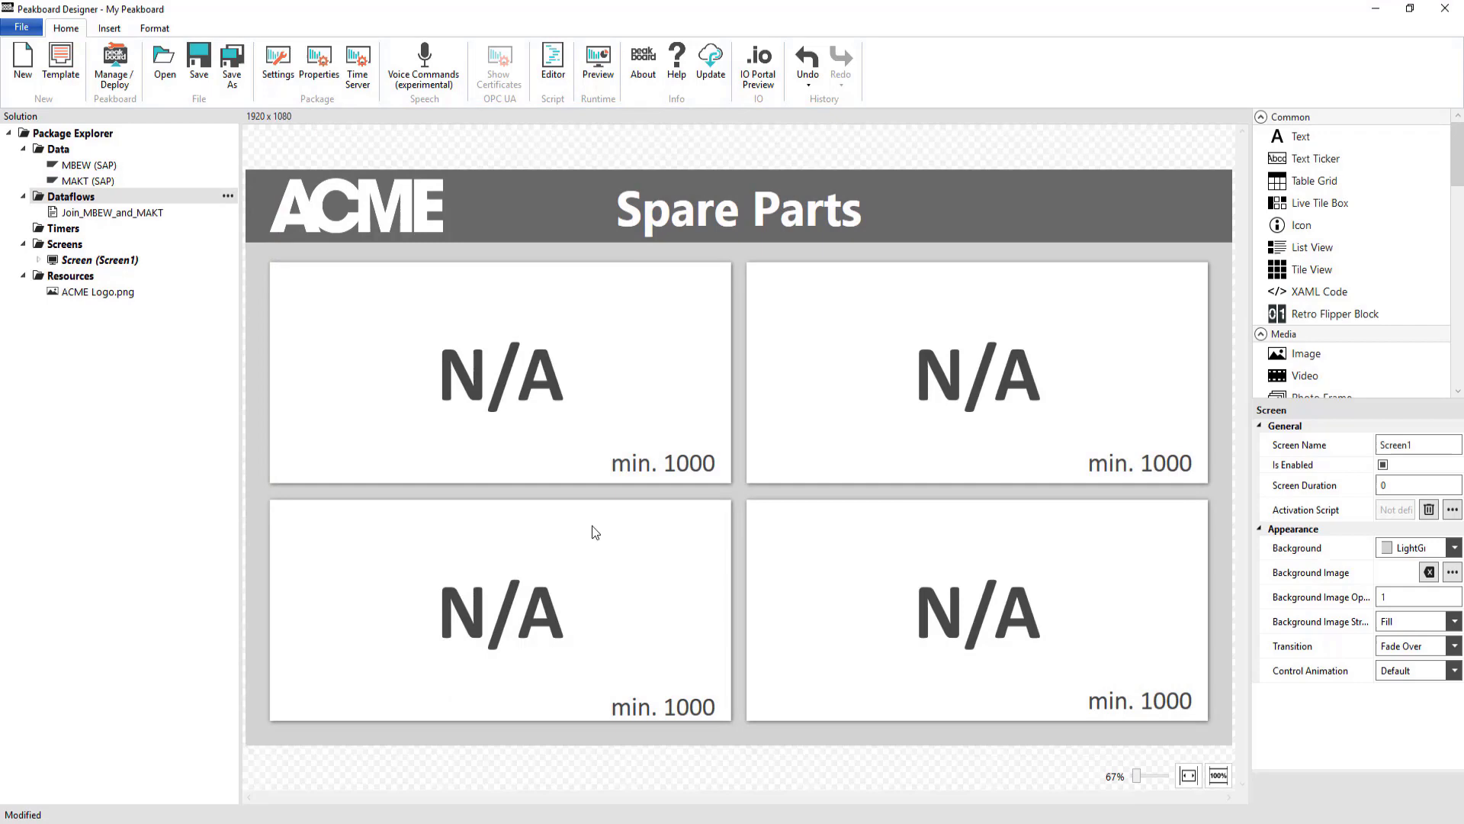
{"action": "left_click", "coordinate": [540, 402]}
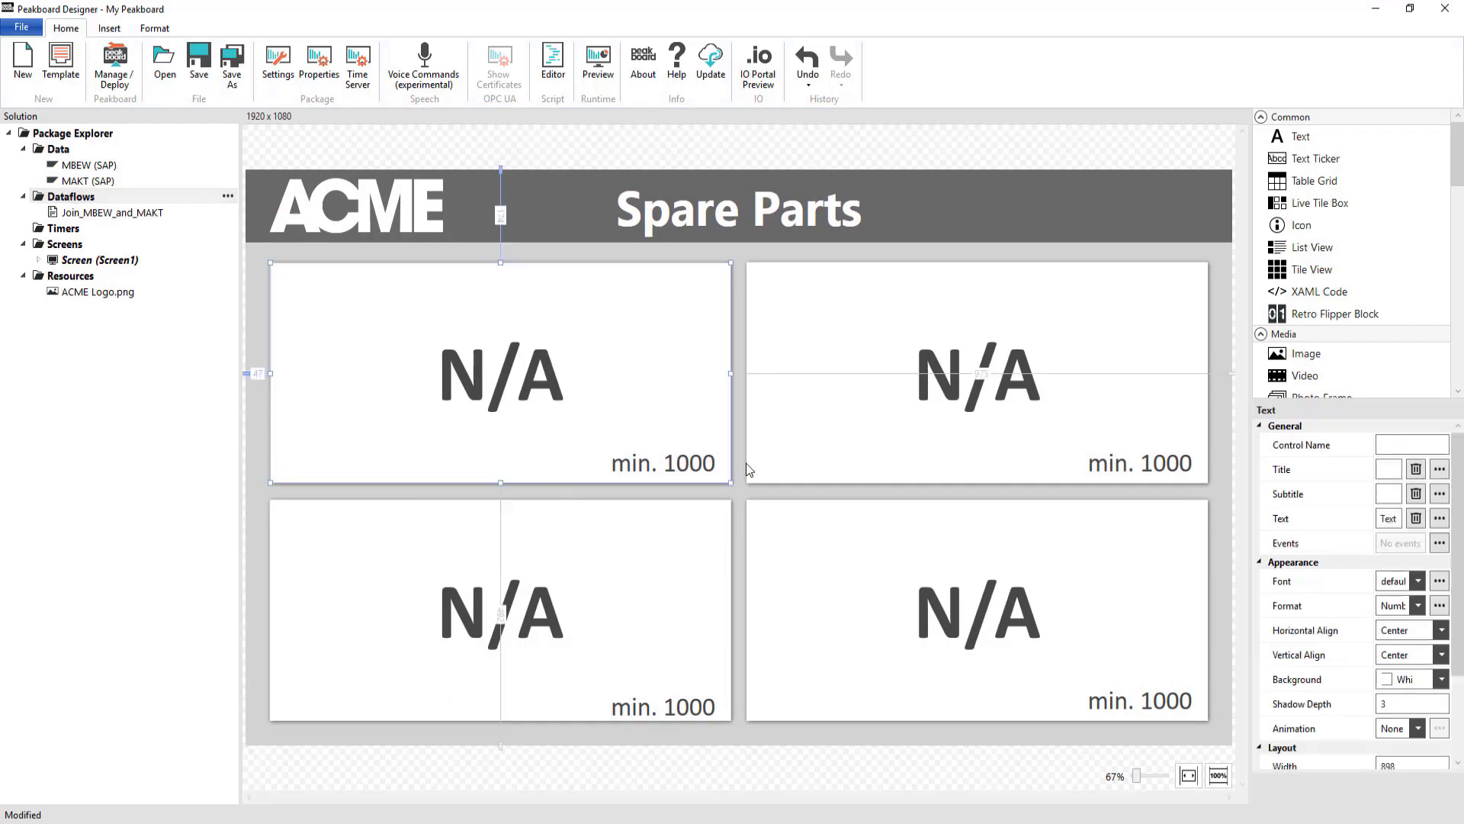
{"action": "left_click", "coordinate": [1410, 445]}
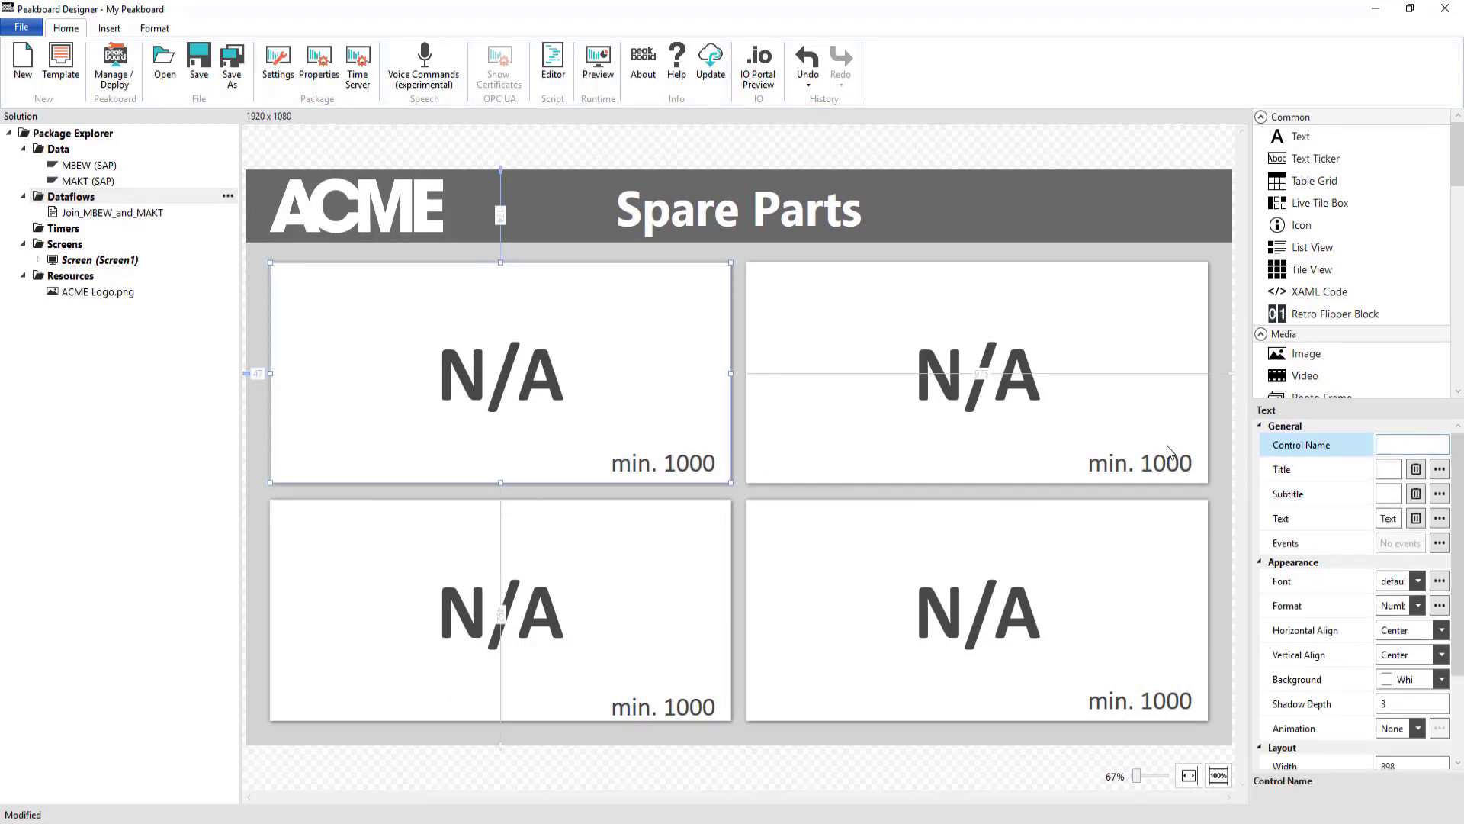
{"action": "type", "text": "Value0"}
Bind Value0's title to MAKTX and its value to the stock column, showing 1.024
{"action": "left_click", "coordinate": [1439, 469]}
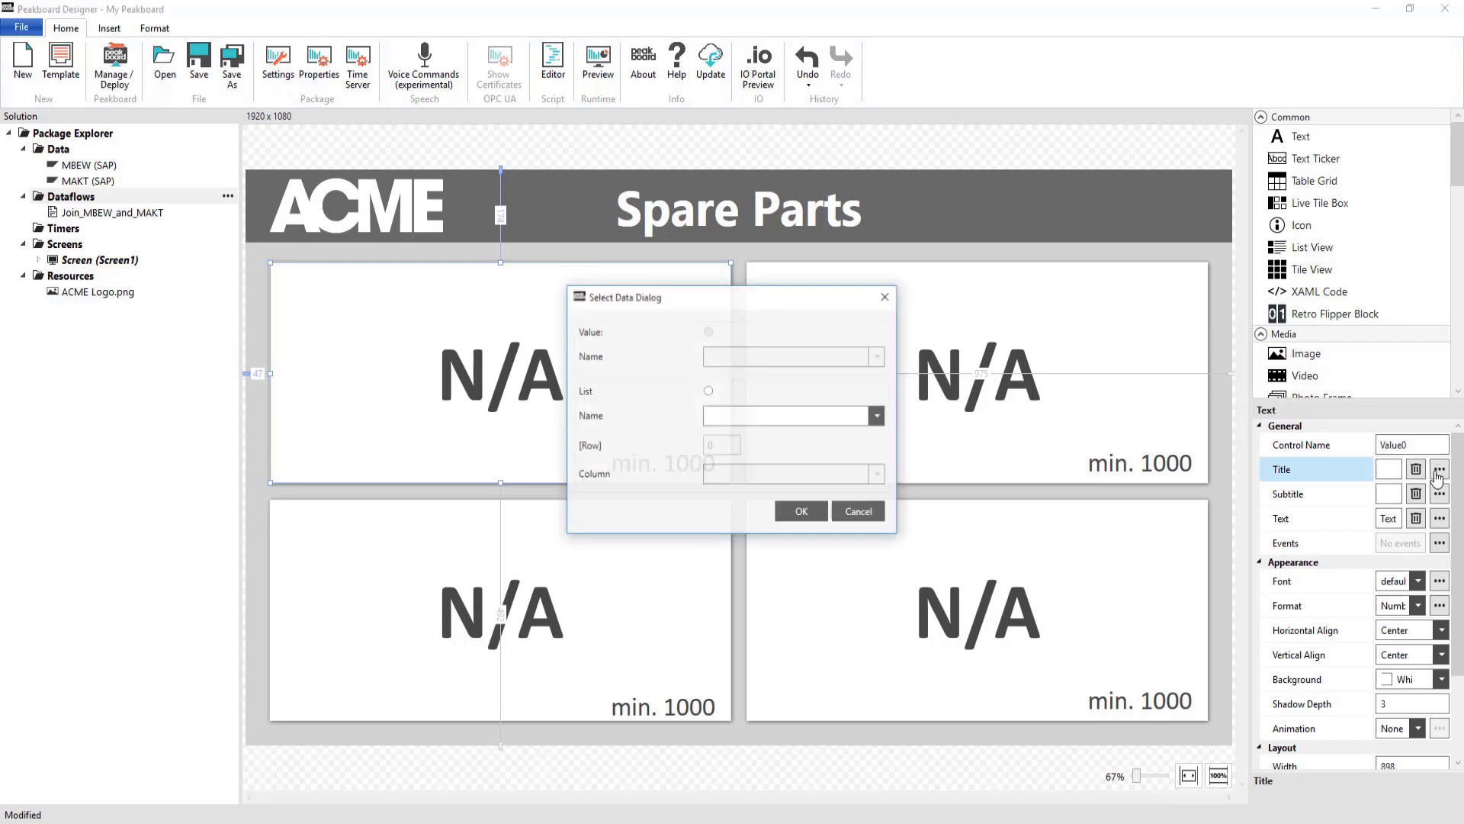
{"action": "left_click", "coordinate": [772, 410]}
{"action": "left_click", "coordinate": [752, 465]}
{"action": "left_click", "coordinate": [753, 473]}
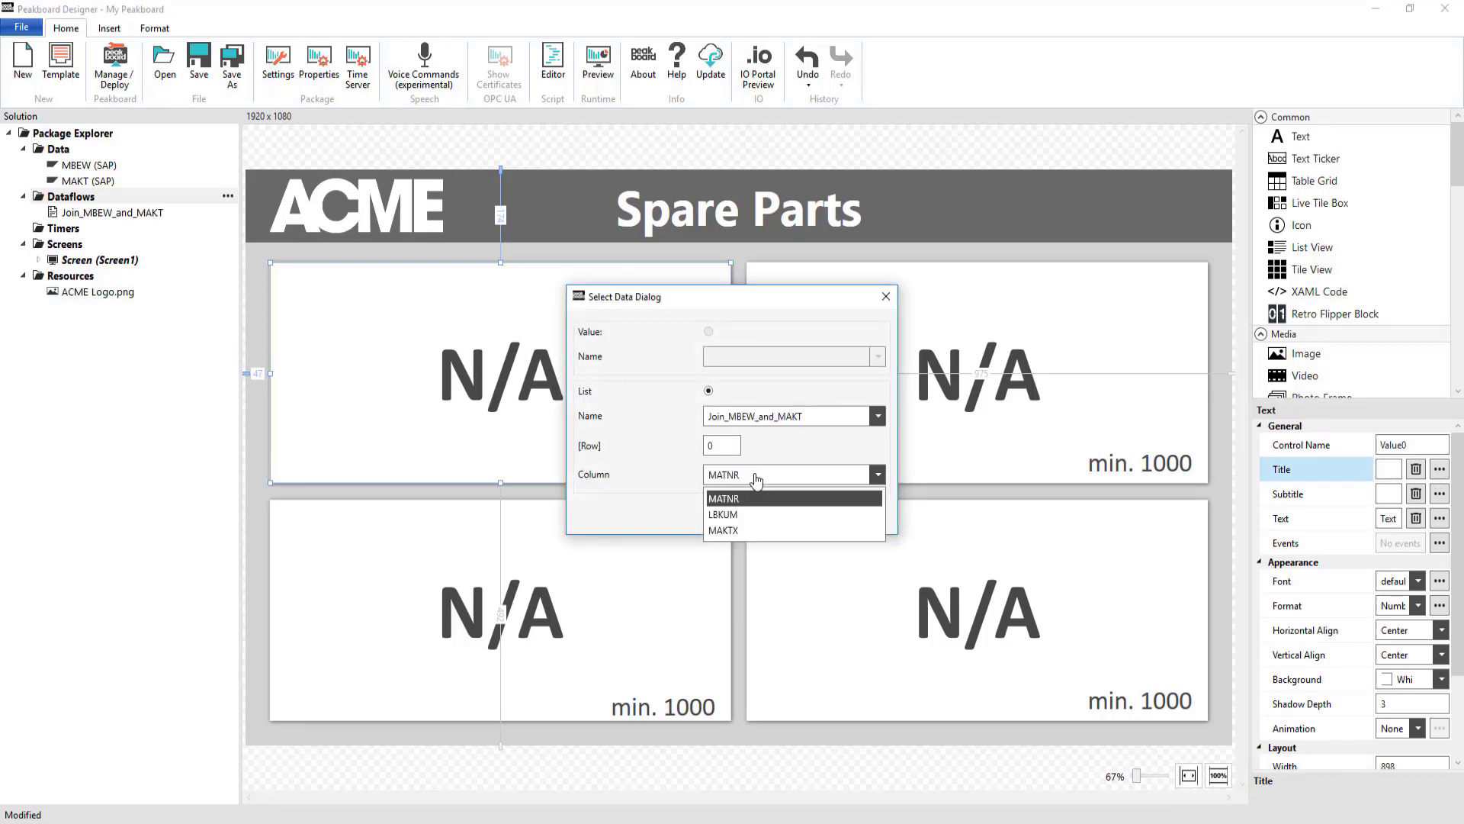
{"action": "left_click", "coordinate": [722, 530]}
{"action": "left_click", "coordinate": [801, 512]}
{"action": "left_click", "coordinate": [1439, 518]}
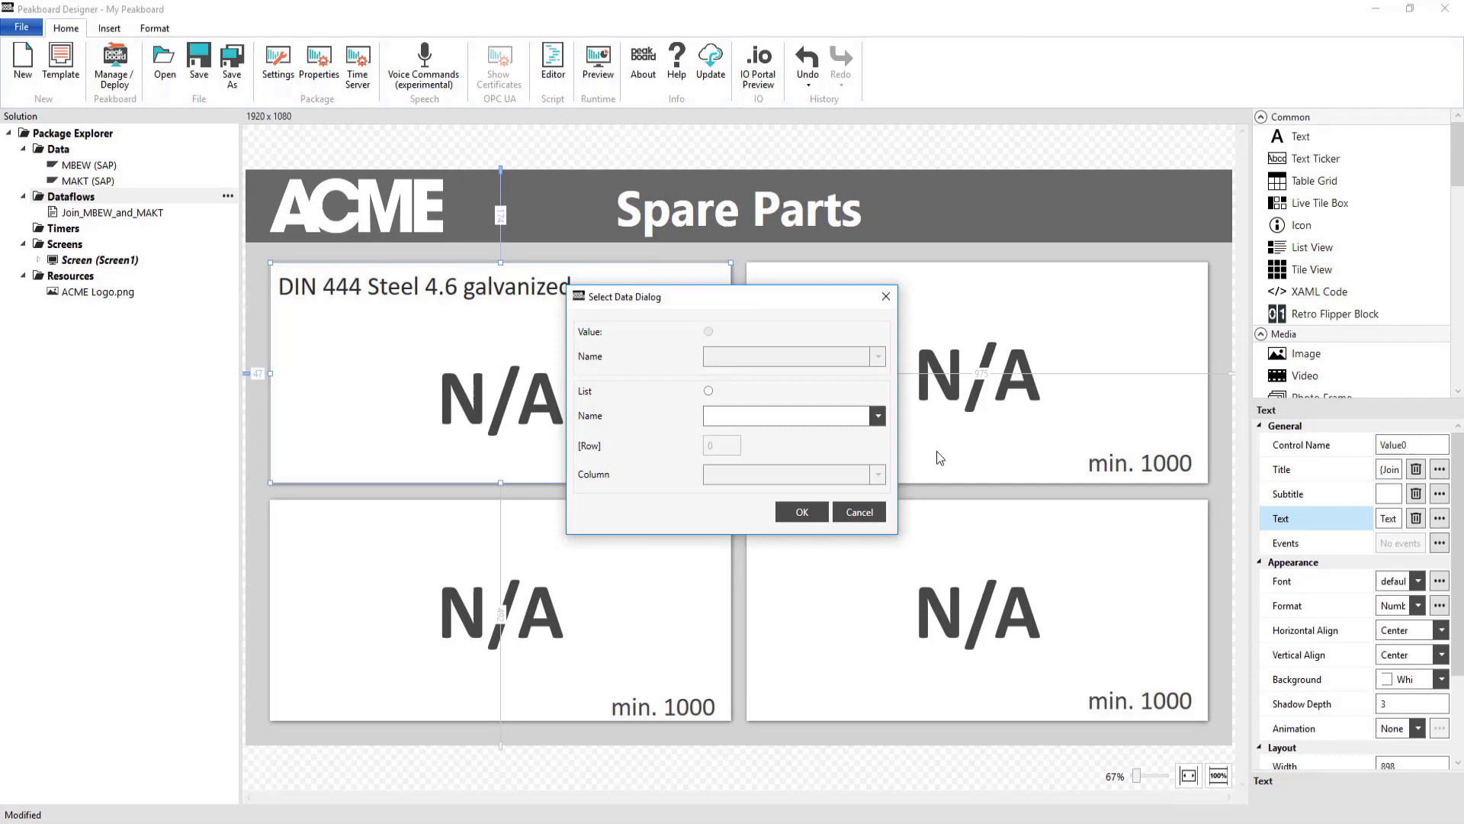
{"action": "left_click", "coordinate": [839, 416]}
{"action": "left_click", "coordinate": [798, 474]}
{"action": "left_click", "coordinate": [797, 474]}
{"action": "left_click", "coordinate": [793, 514]}
{"action": "left_click", "coordinate": [799, 513]}
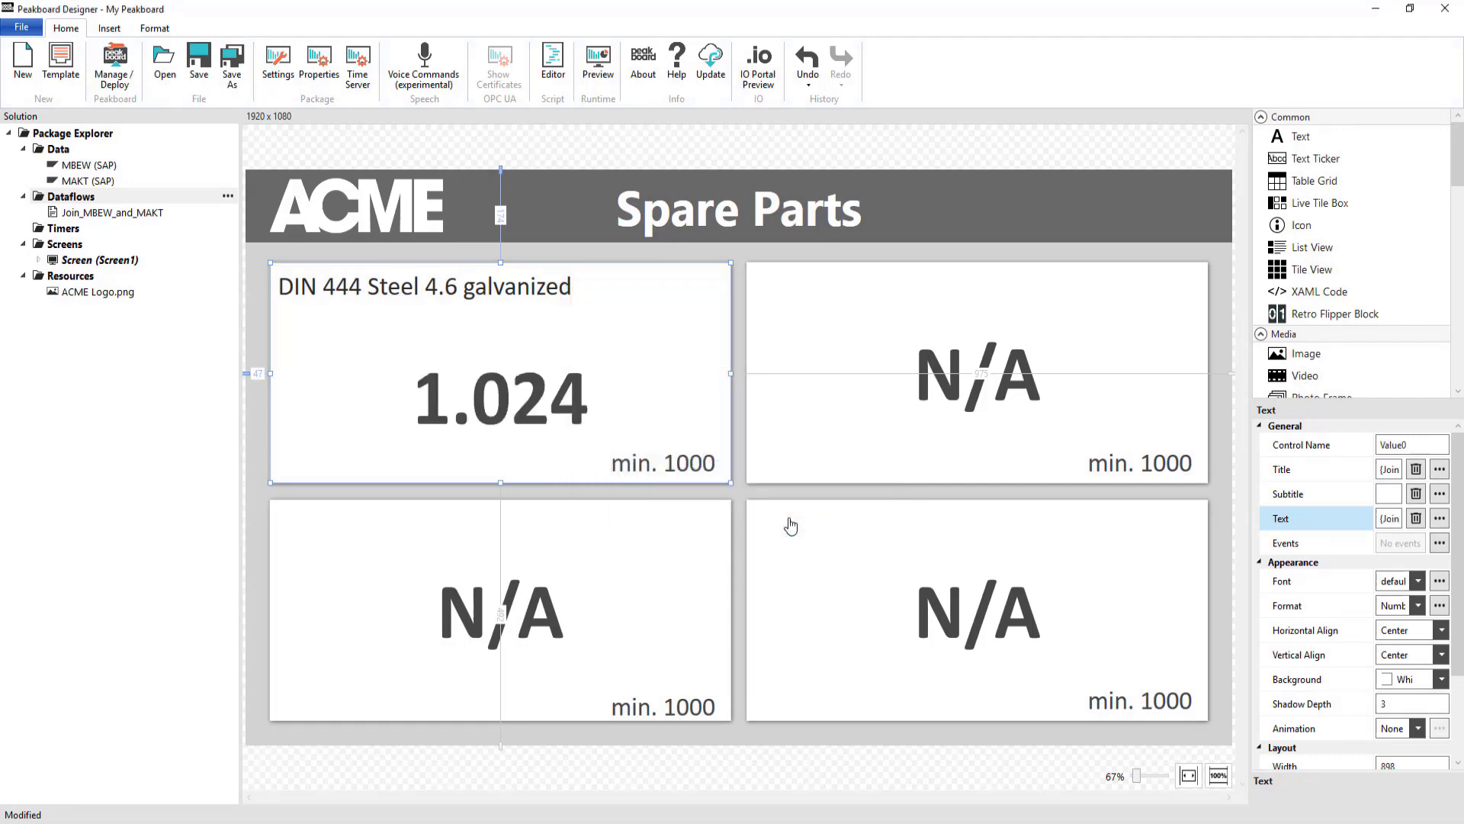
Bind the top-right tile's title to the part name and value to stock, showing 1.067
{"action": "left_click", "coordinate": [972, 456]}
{"action": "left_click", "coordinate": [1439, 469]}
{"action": "left_click", "coordinate": [798, 513]}
{"action": "left_click", "coordinate": [1439, 517]}
{"action": "left_click", "coordinate": [798, 513]}
{"action": "left_click", "coordinate": [501, 610]}
Bind the bottom-left tile to the joined dataflow's part name and stock, showing 1.256
{"action": "left_click", "coordinate": [1400, 442]}
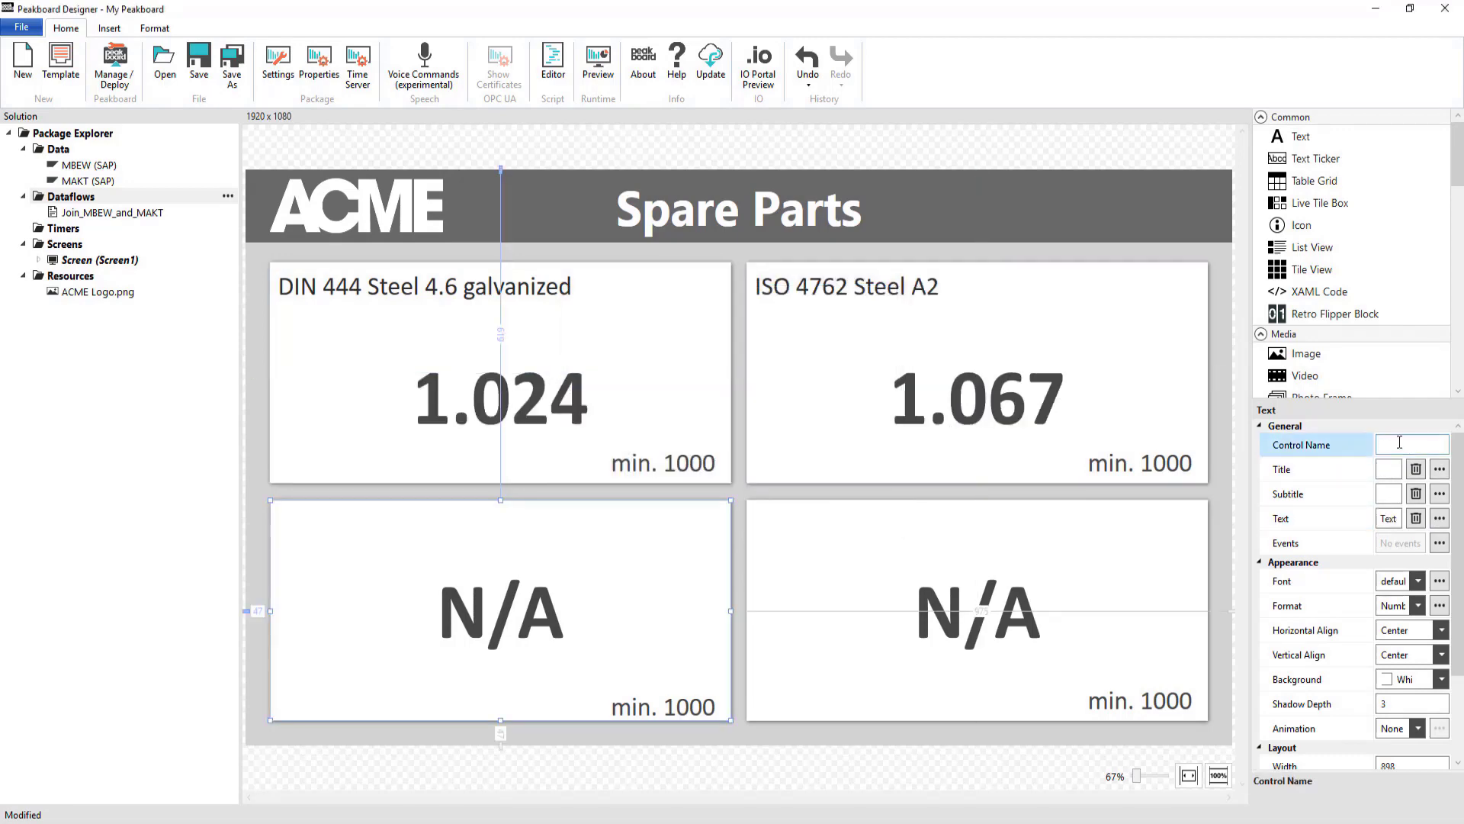
{"action": "left_click", "coordinate": [1439, 469]}
{"action": "left_click", "coordinate": [801, 512]}
{"action": "left_click", "coordinate": [1439, 518]}
{"action": "left_click", "coordinate": [797, 474]}
{"action": "left_click", "coordinate": [801, 512]}
Bind the bottom-right tile to Join_MBEW_and_MAKT's part name and stock, showing 794, then deselect
{"action": "left_click", "coordinate": [978, 610]}
{"action": "left_click", "coordinate": [1439, 469]}
{"action": "left_click", "coordinate": [878, 415]}
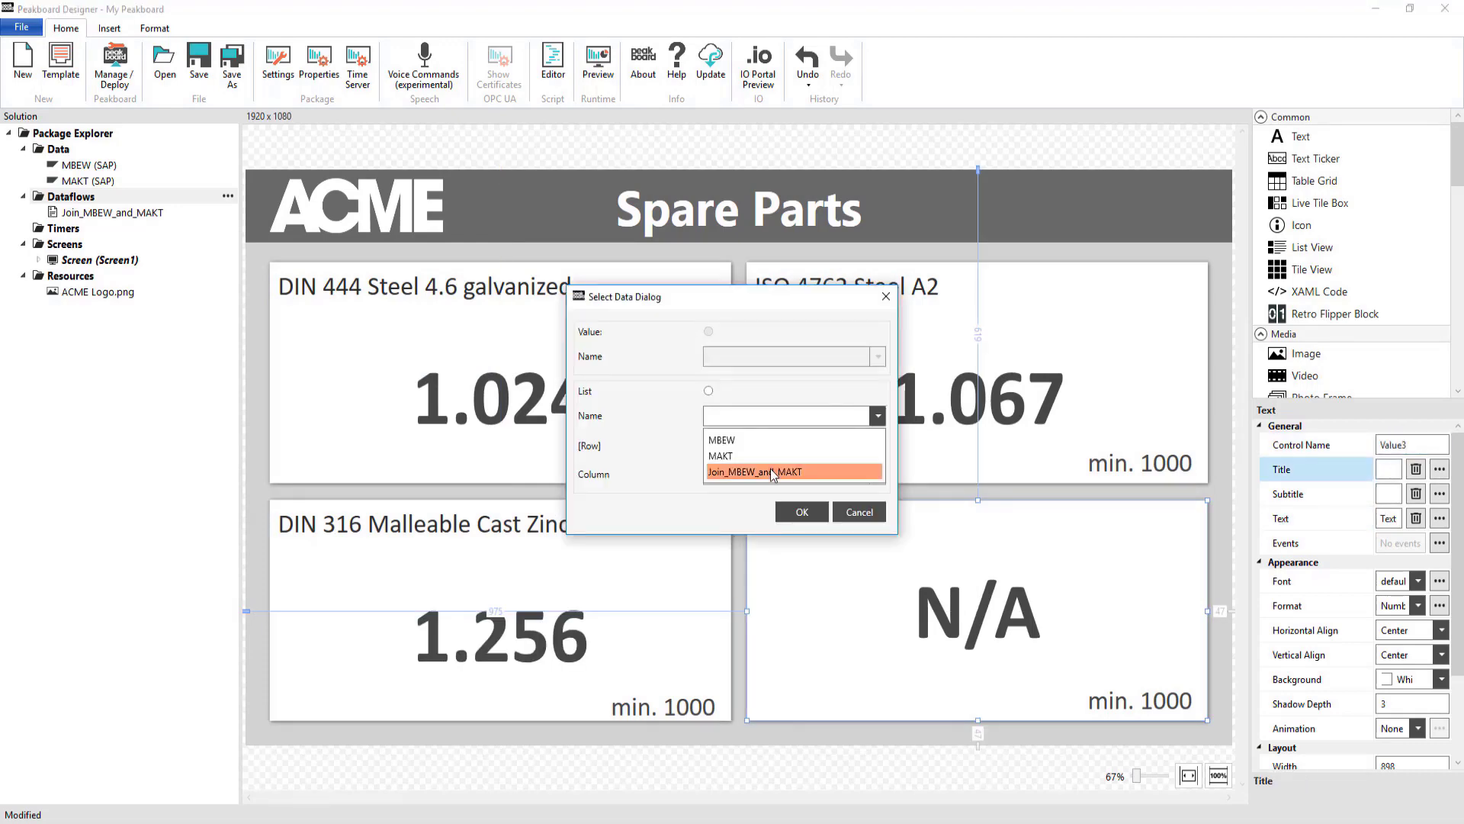
{"action": "left_click", "coordinate": [772, 474]}
{"action": "left_click", "coordinate": [801, 512]}
{"action": "left_click", "coordinate": [1439, 518]}
{"action": "left_click", "coordinate": [797, 474]}
{"action": "left_click", "coordinate": [801, 512]}
{"action": "left_click", "coordinate": [743, 493]}
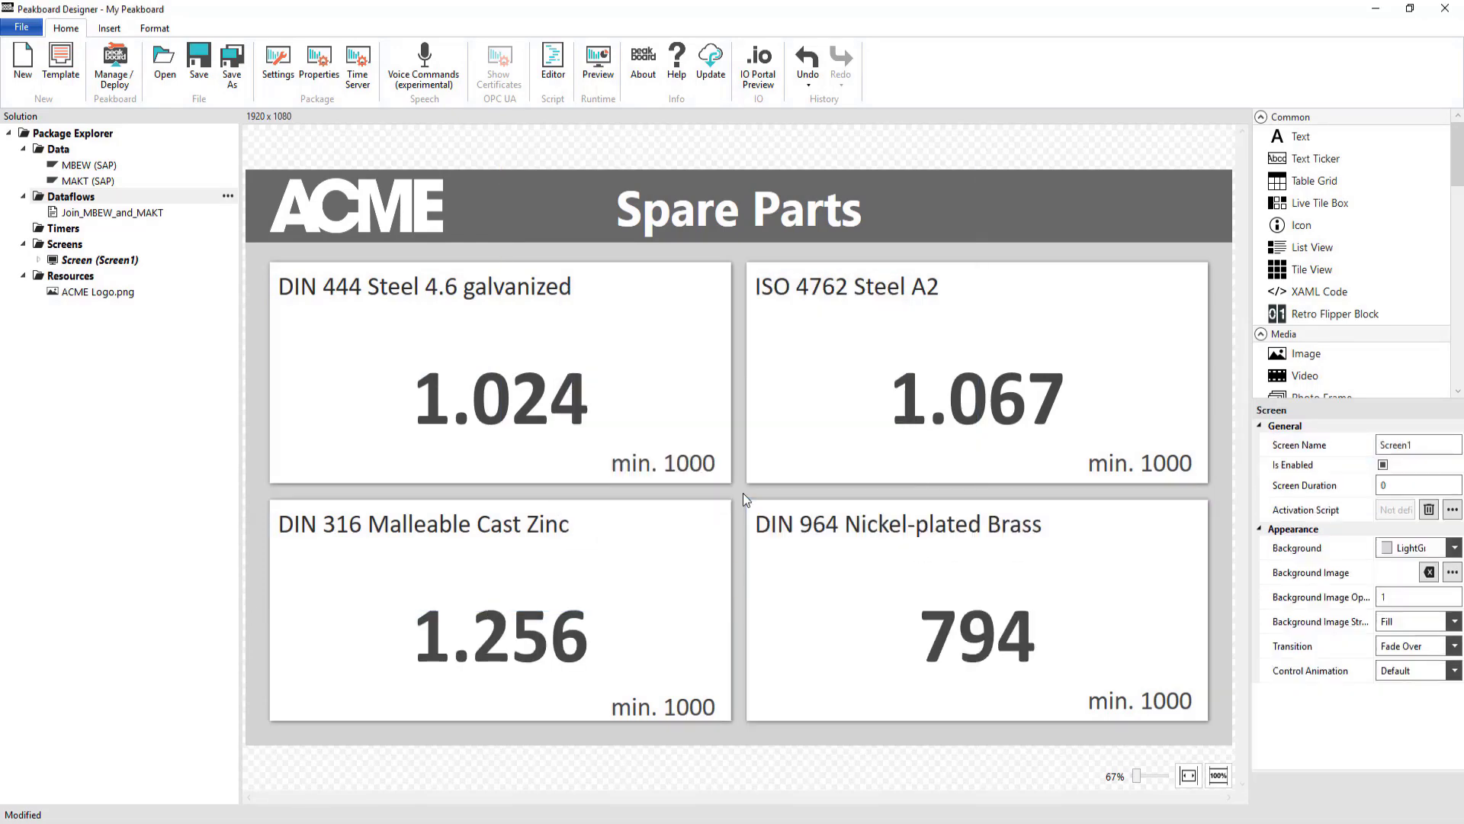
In the dataflow's refresh script, make Value0 #FFFFA696 when Join_MBEW_and_MAKT[0].LBKUM < 1000
{"action": "right_click", "coordinate": [134, 215]}
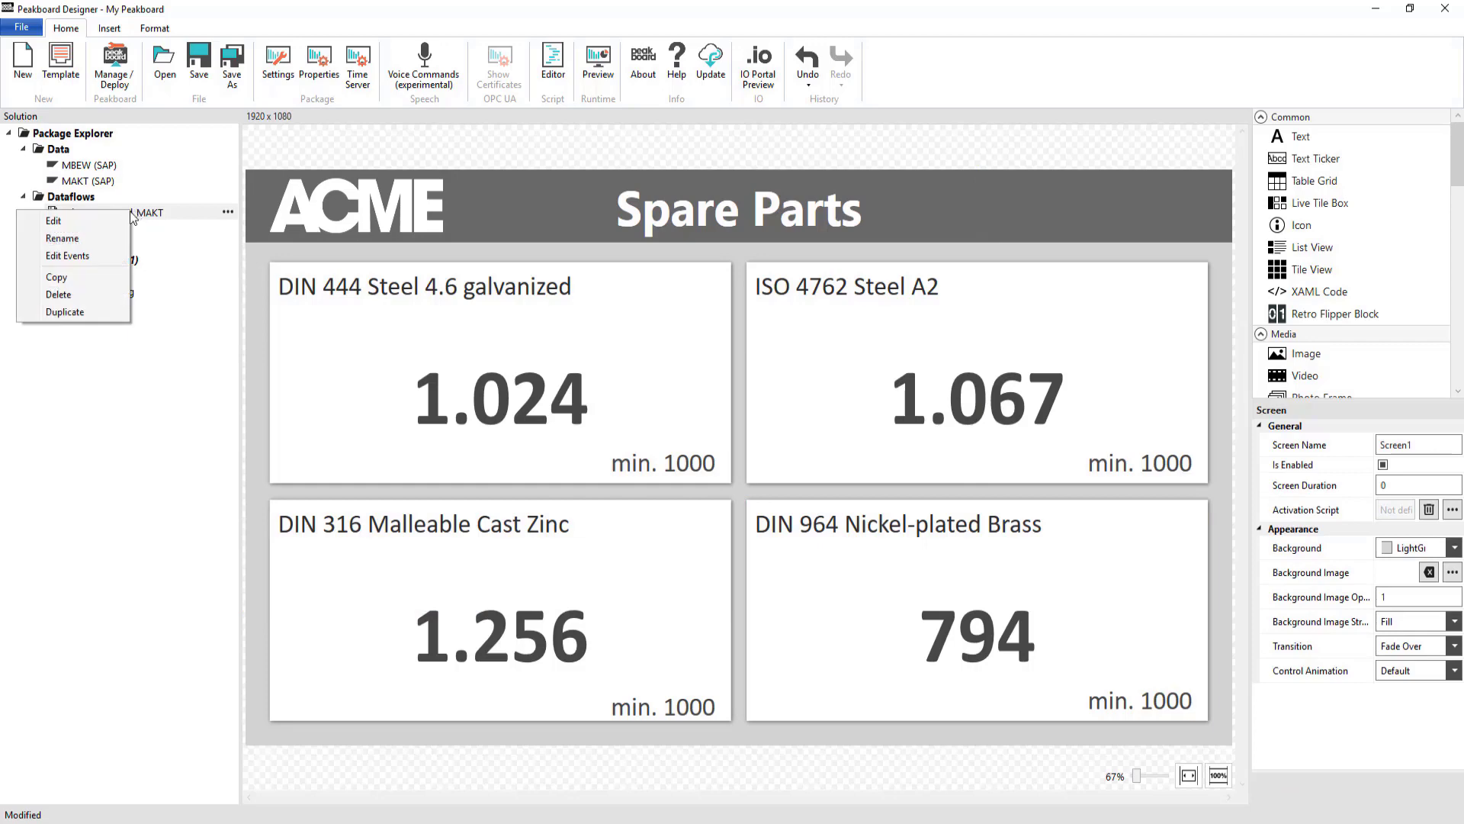
{"action": "left_click", "coordinate": [85, 257]}
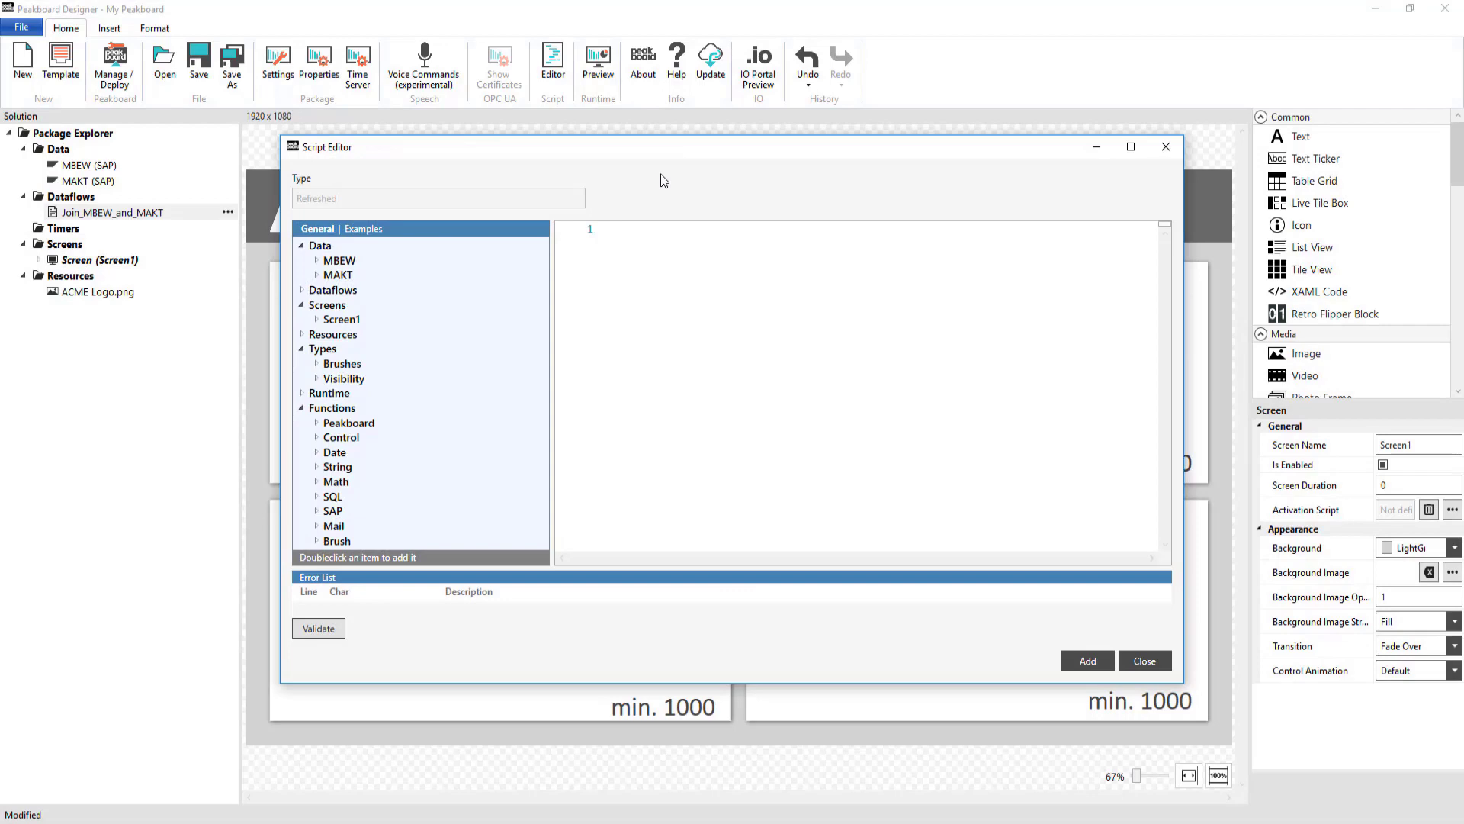
{"action": "type", "text": "if data."}
{"action": "key", "text": "Down"}
{"action": "key", "text": "Down"}
{"action": "key", "text": "Down"}
{"action": "key", "text": "Down"}
{"action": "key", "text": "Down"}
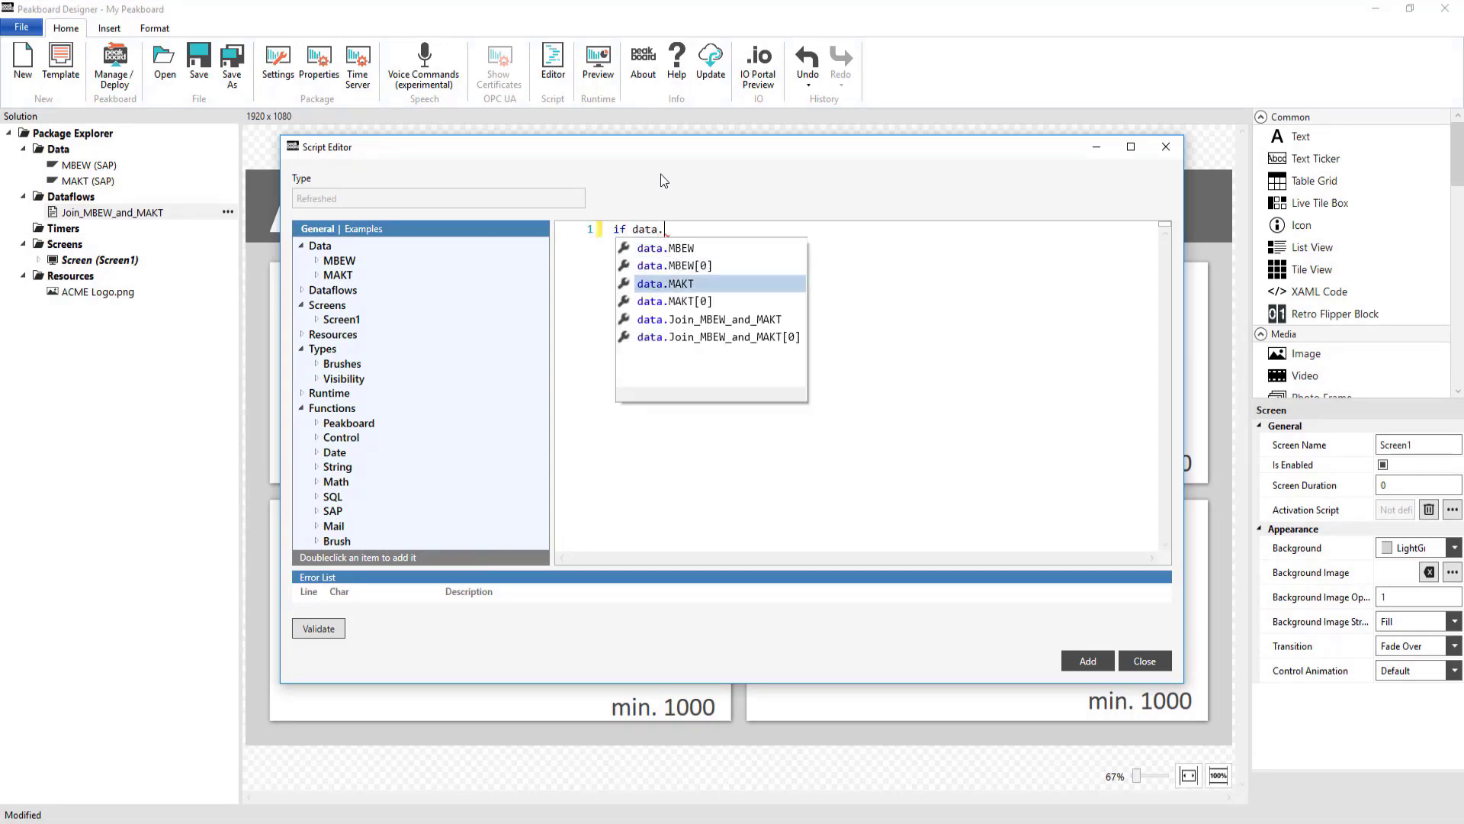
{"action": "key", "text": "Return"}
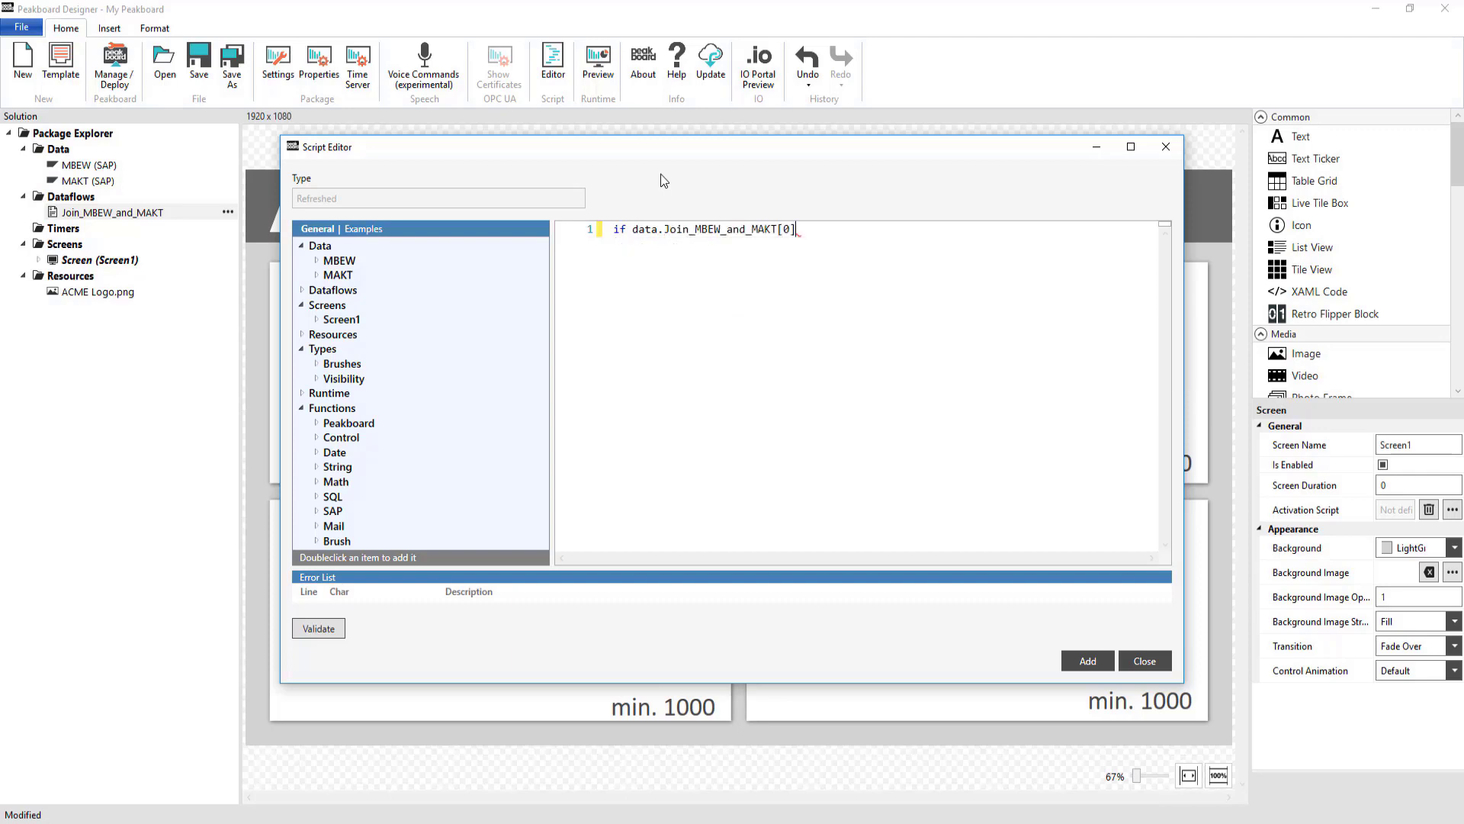
{"action": "type", "text": ".l"}
{"action": "key", "text": "Return"}
{"action": "type", "text": "< 1000 then"}
{"action": "key", "text": "Return"}
{"action": "type", "text": "screens."}
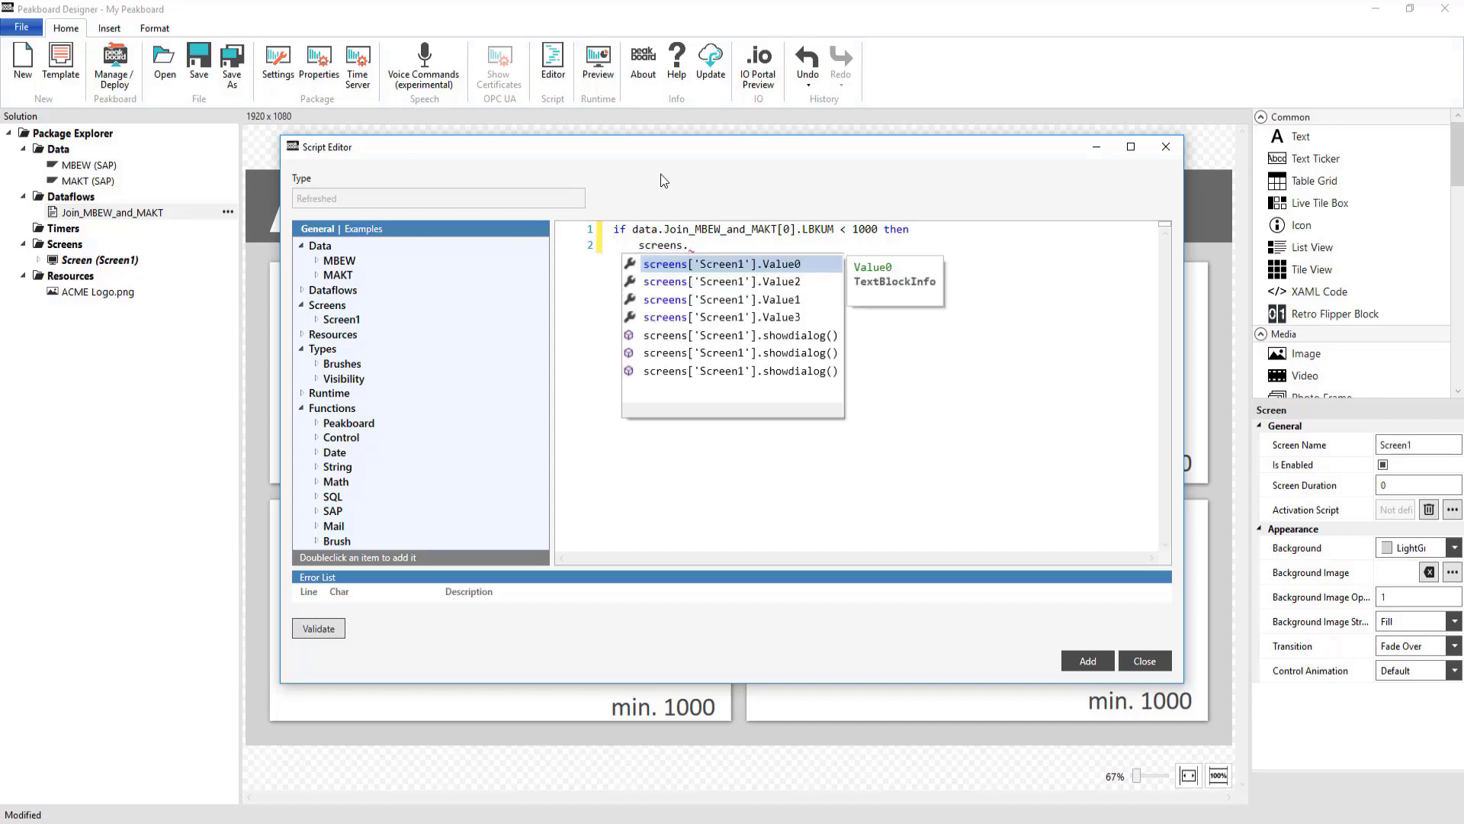
{"action": "key", "text": "Return"}
{"action": "type", "text": ".background = brushes.fromhex('')"}
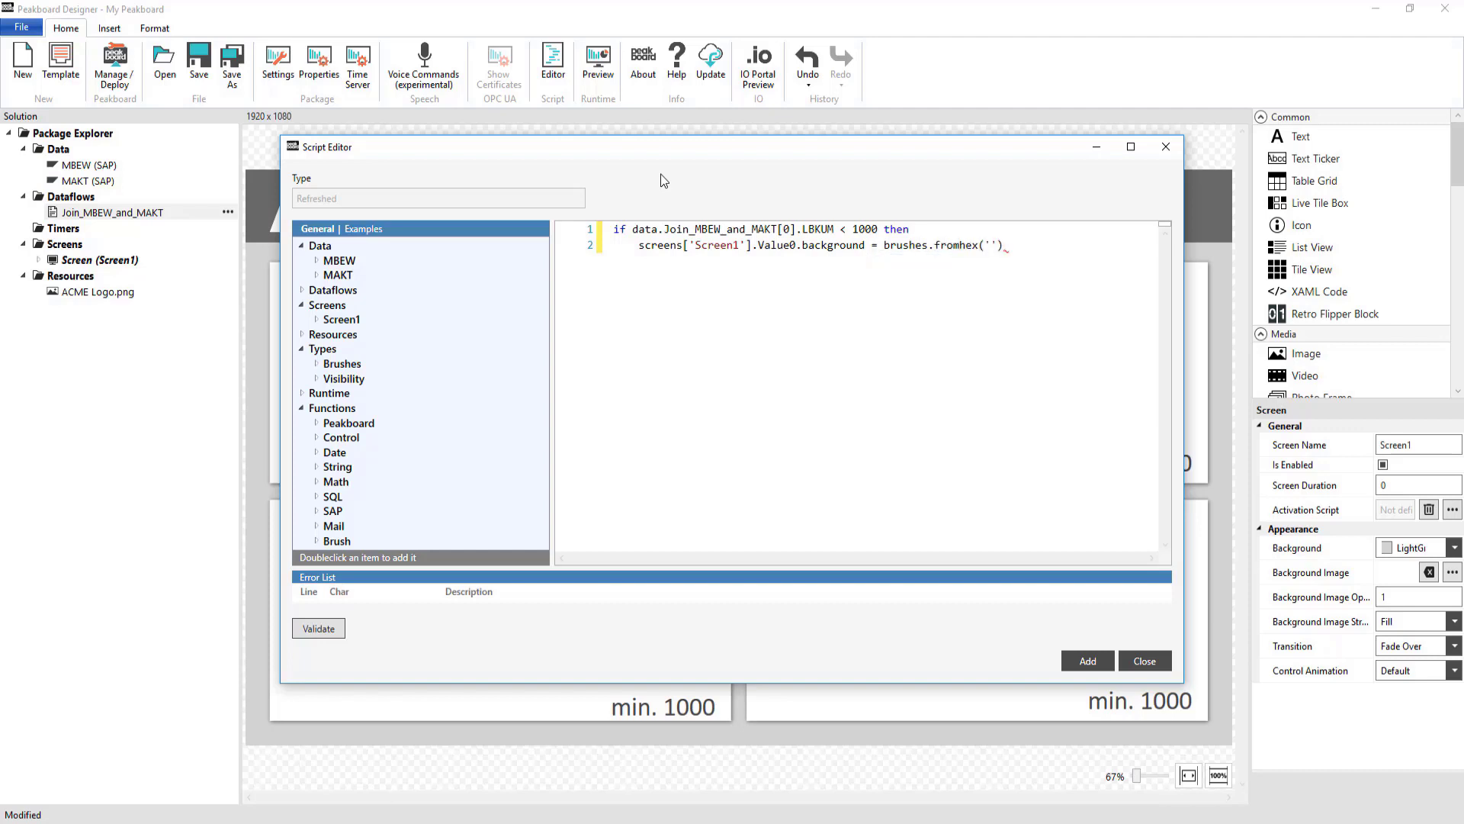
{"action": "type", "text": "#FFFFA696"}
{"action": "key", "text": "End"}
Add an else branch setting Value0's background to white, and close the block with end
{"action": "key", "text": "Return"}
{"action": "type", "text": "else"}
{"action": "key", "text": "Return"}
{"action": "type", "text": "screens['Screen1'].Value0.ba"}
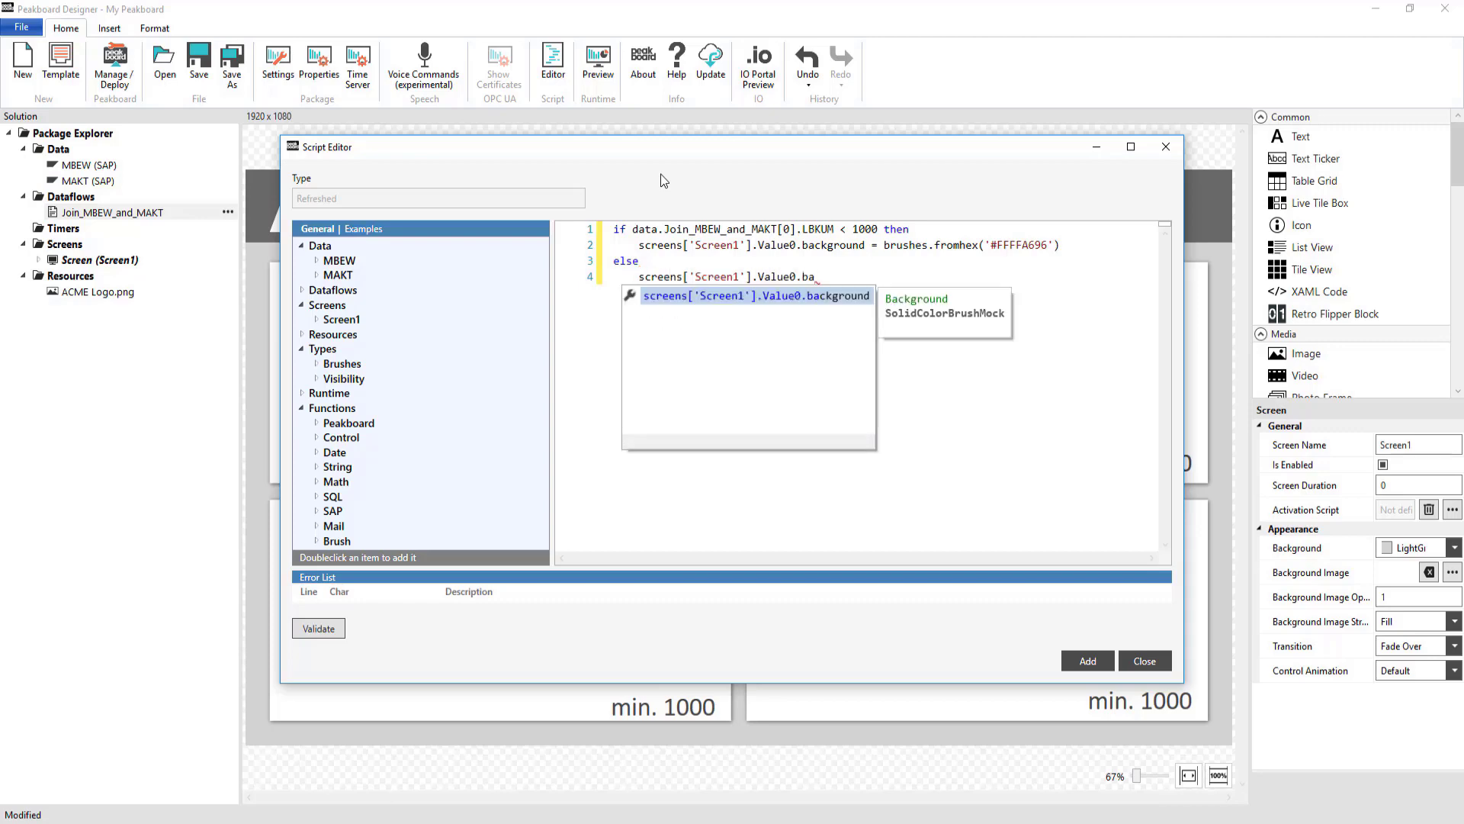
{"action": "key", "text": "Return"}
{"action": "type", "text": "= brushes.wh"}
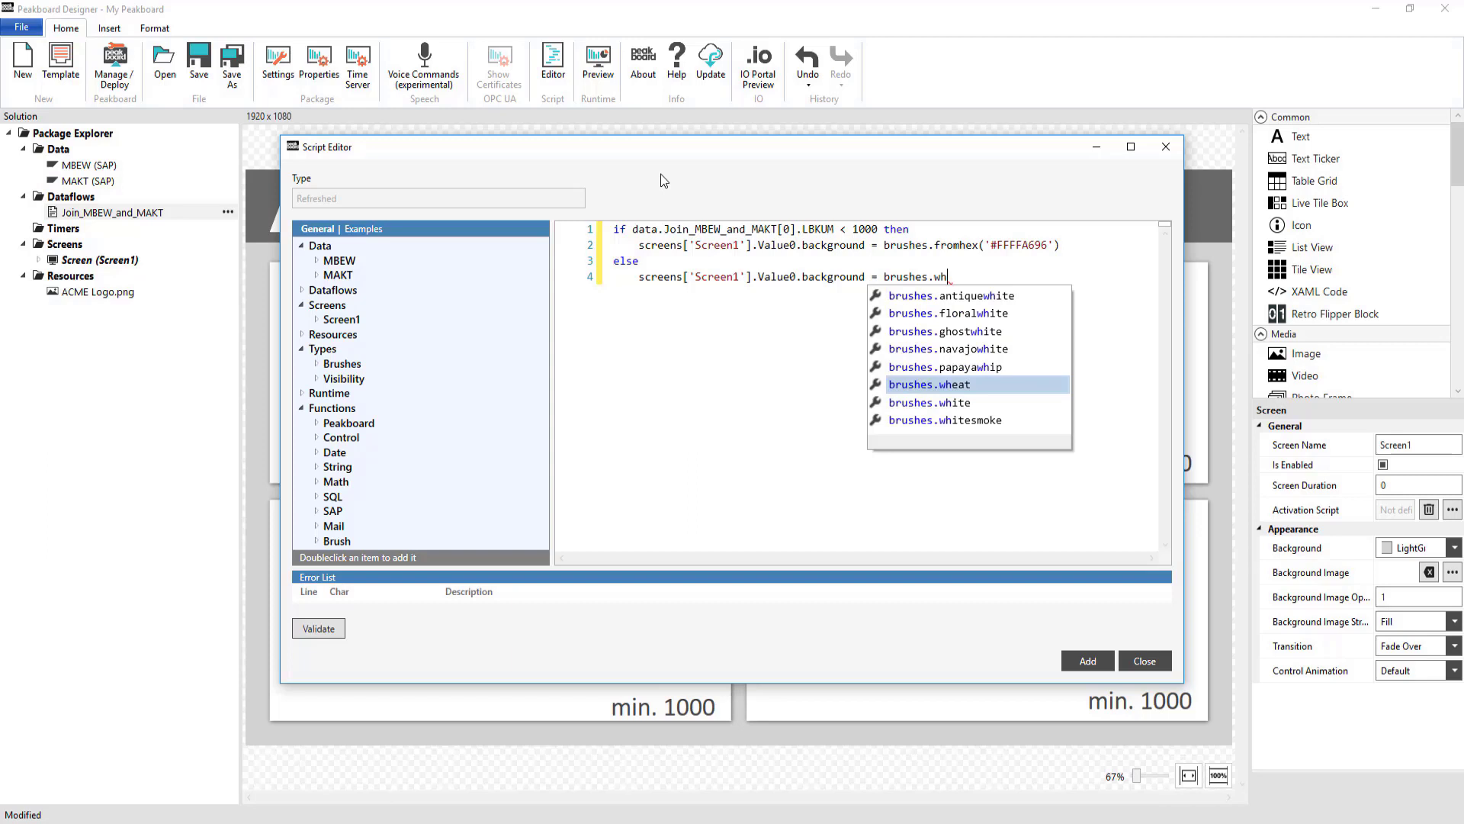
{"action": "key", "text": "Down"}
{"action": "key", "text": "Return"}
Copy the if/else block and paste three more copies below it
{"action": "key", "text": "Return"}
{"action": "type", "text": "end"}
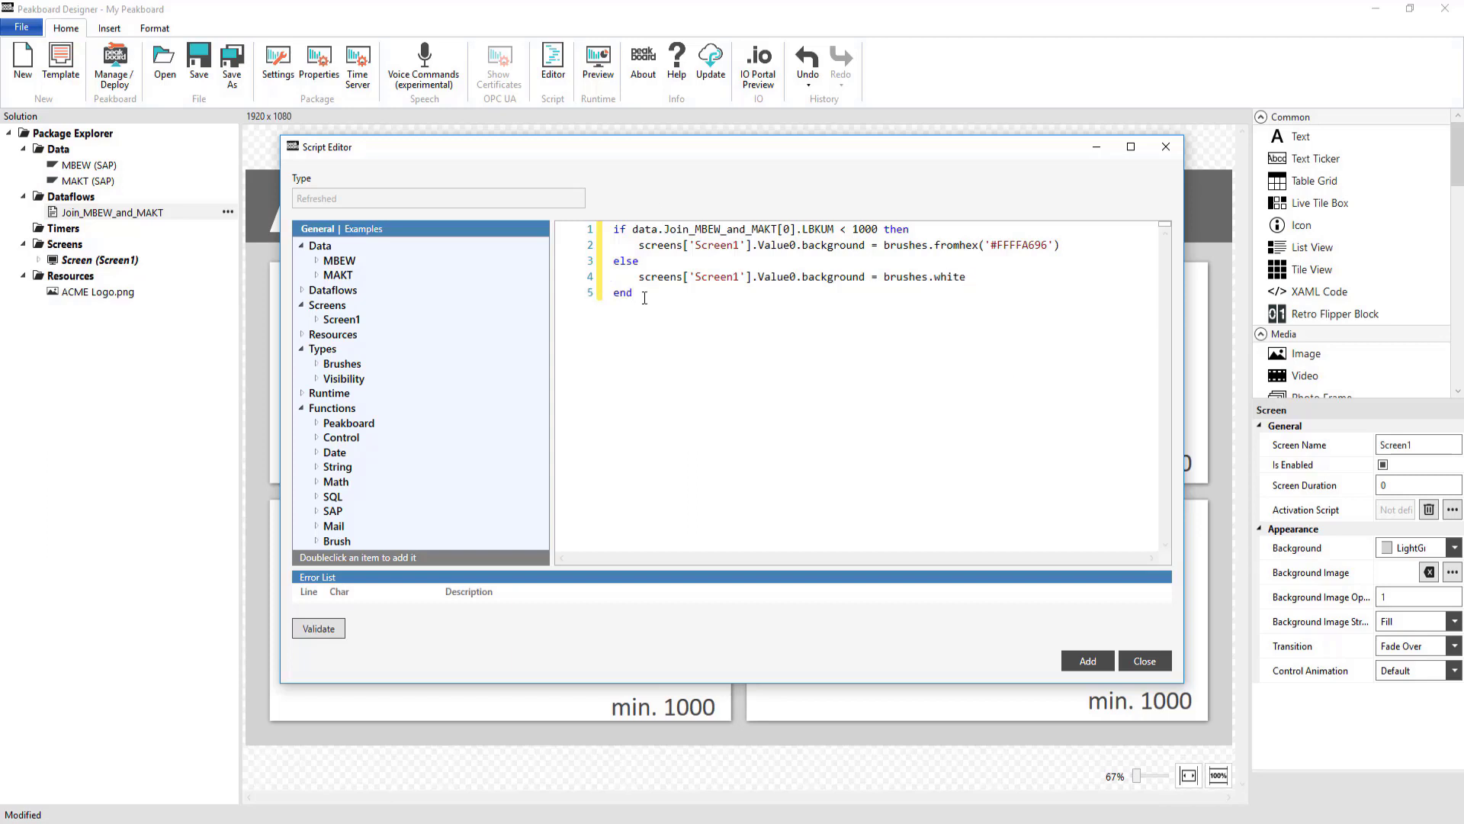
{"action": "key", "text": "ctrl+a"}
{"action": "key", "text": "ctrl+c"}
{"action": "key", "text": "End"}
{"action": "key", "text": "Return"}
{"action": "key", "text": "Return"}
{"action": "key", "text": "ctrl+v"}
{"action": "key", "text": "Return"}
{"action": "key", "text": "Return"}
{"action": "key", "text": "ctrl+v"}
{"action": "key", "text": "Return"}
{"action": "key", "text": "Return"}
{"action": "key", "text": "ctrl+v"}
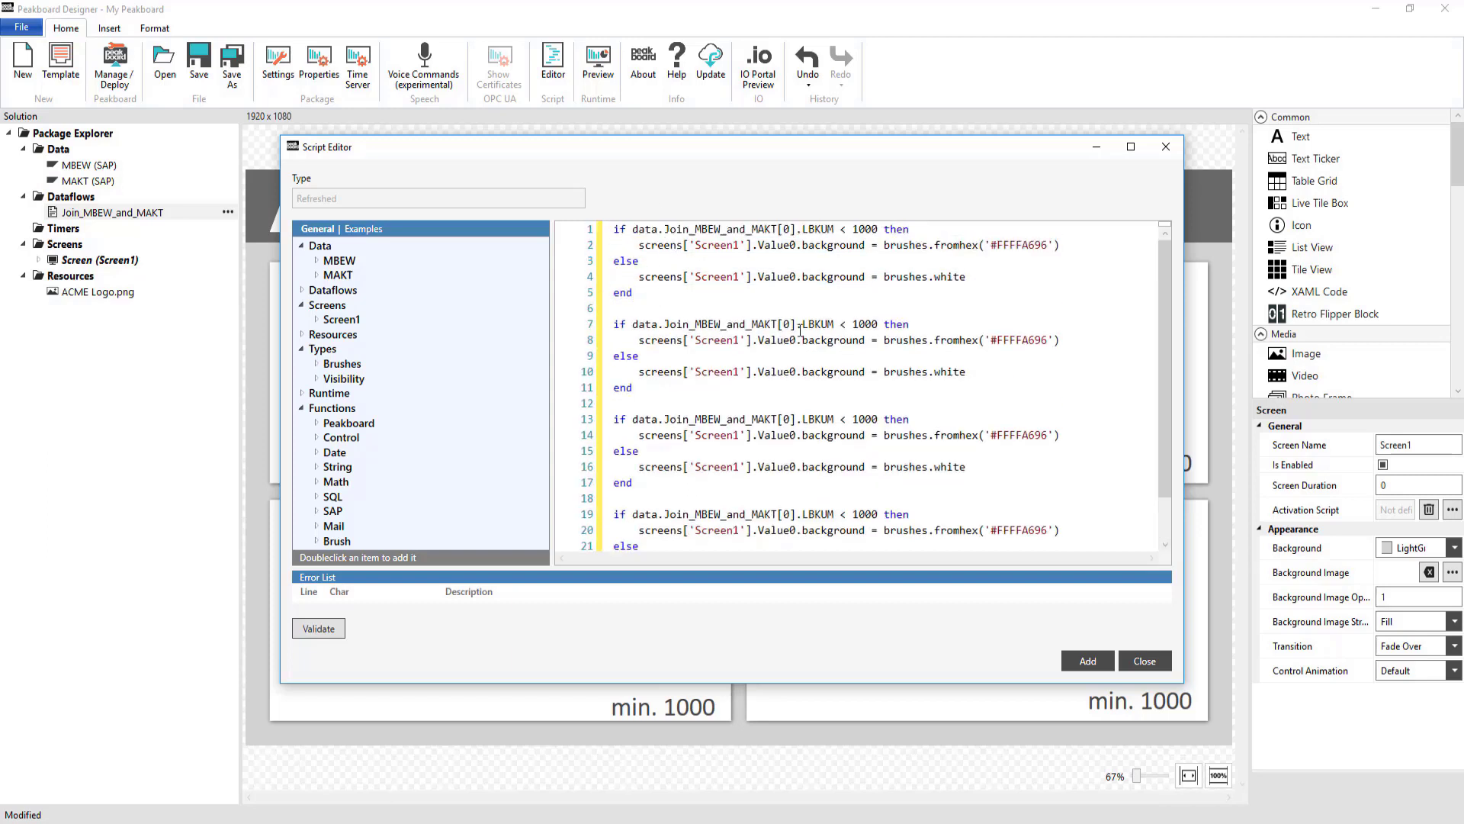
Change the copied blocks' row indices and tile names to 1–3 and Value1–Value3
{"action": "left_click", "coordinate": [792, 324]}
{"action": "key", "text": "BackSpace"}
{"action": "type", "text": "1"}
{"action": "key", "text": "Down"}
{"action": "key", "text": "BackSpace"}
{"action": "type", "text": "1"}
{"action": "key", "text": "Down"}
{"action": "key", "text": "Down"}
{"action": "key", "text": "BackSpace"}
{"action": "type", "text": "1"}
{"action": "key", "text": "BackSpace"}
{"action": "type", "text": "2"}
{"action": "key", "text": "Down"}
{"action": "key", "text": "BackSpace"}
{"action": "type", "text": "2"}
{"action": "key", "text": "Down"}
{"action": "key", "text": "BackSpace"}
{"action": "type", "text": "3"}
{"action": "key", "text": "Down"}
{"action": "key", "text": "Down"}
{"action": "key", "text": "BackSpace"}
{"action": "type", "text": "3"}
{"action": "key", "text": "Down"}
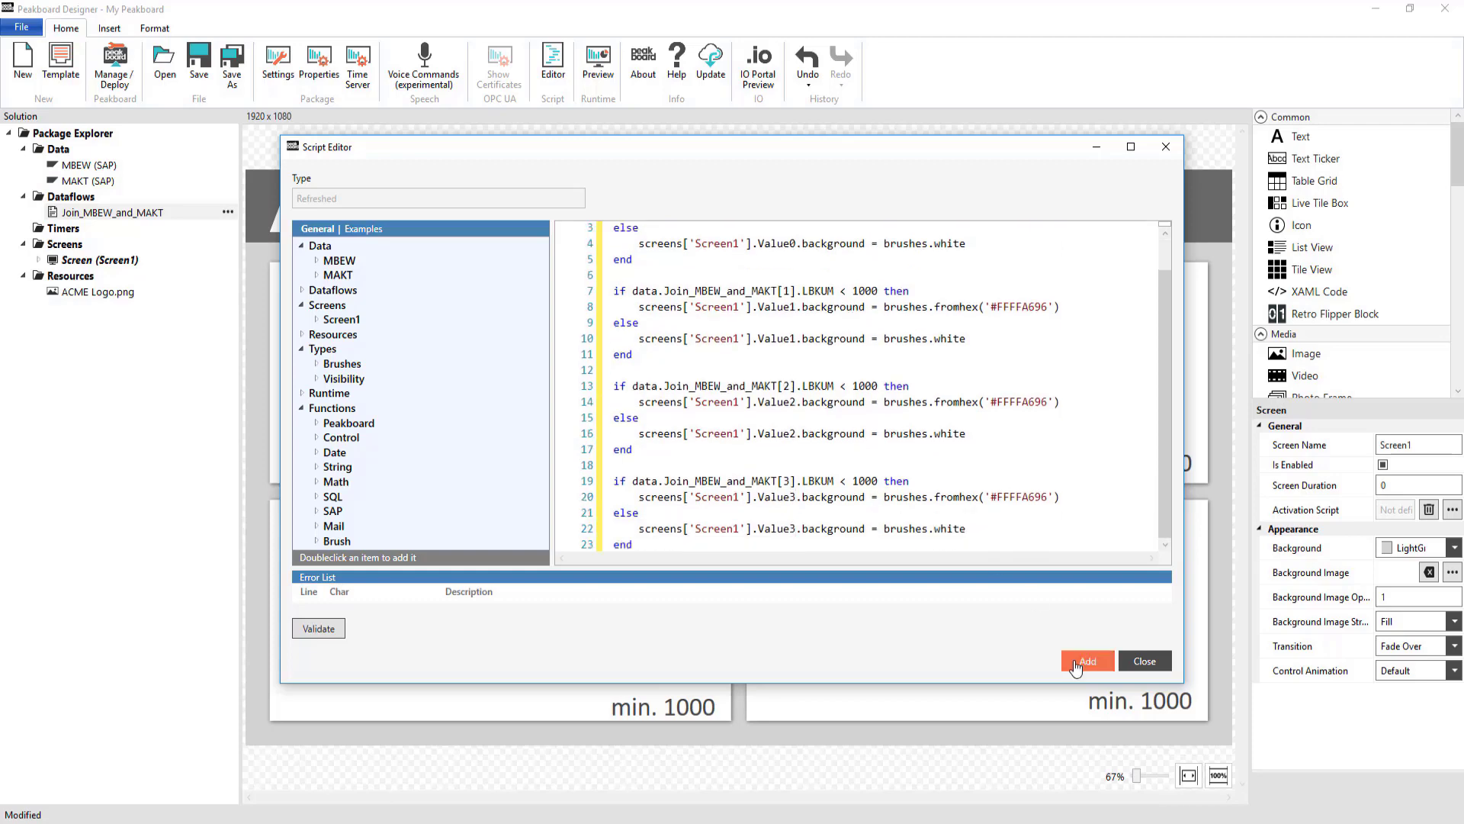
Save the refresh script and run a live preview of the Spare Parts dashboard
{"action": "left_click", "coordinate": [1087, 660]}
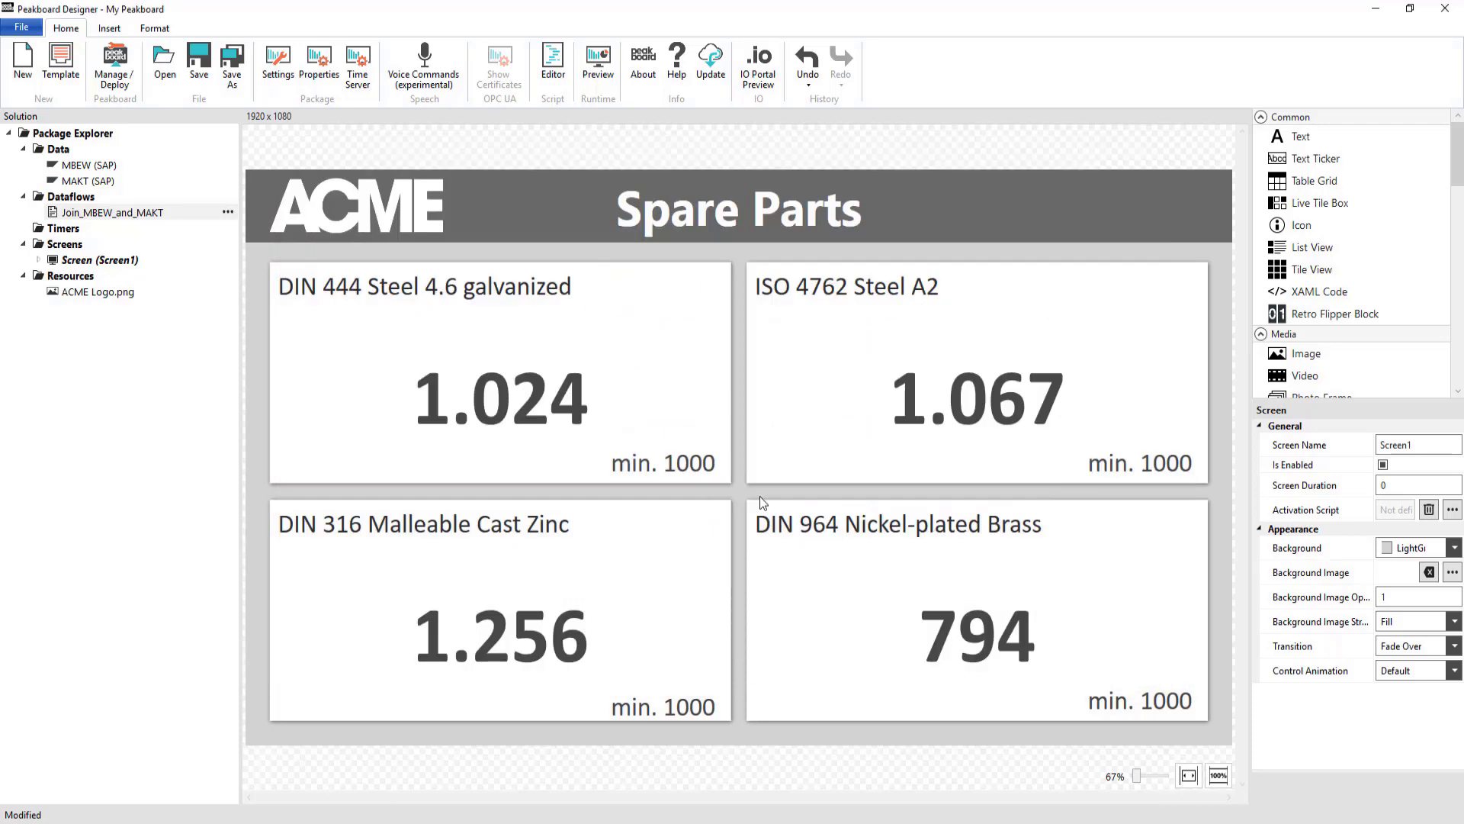
{"action": "left_click", "coordinate": [601, 76]}
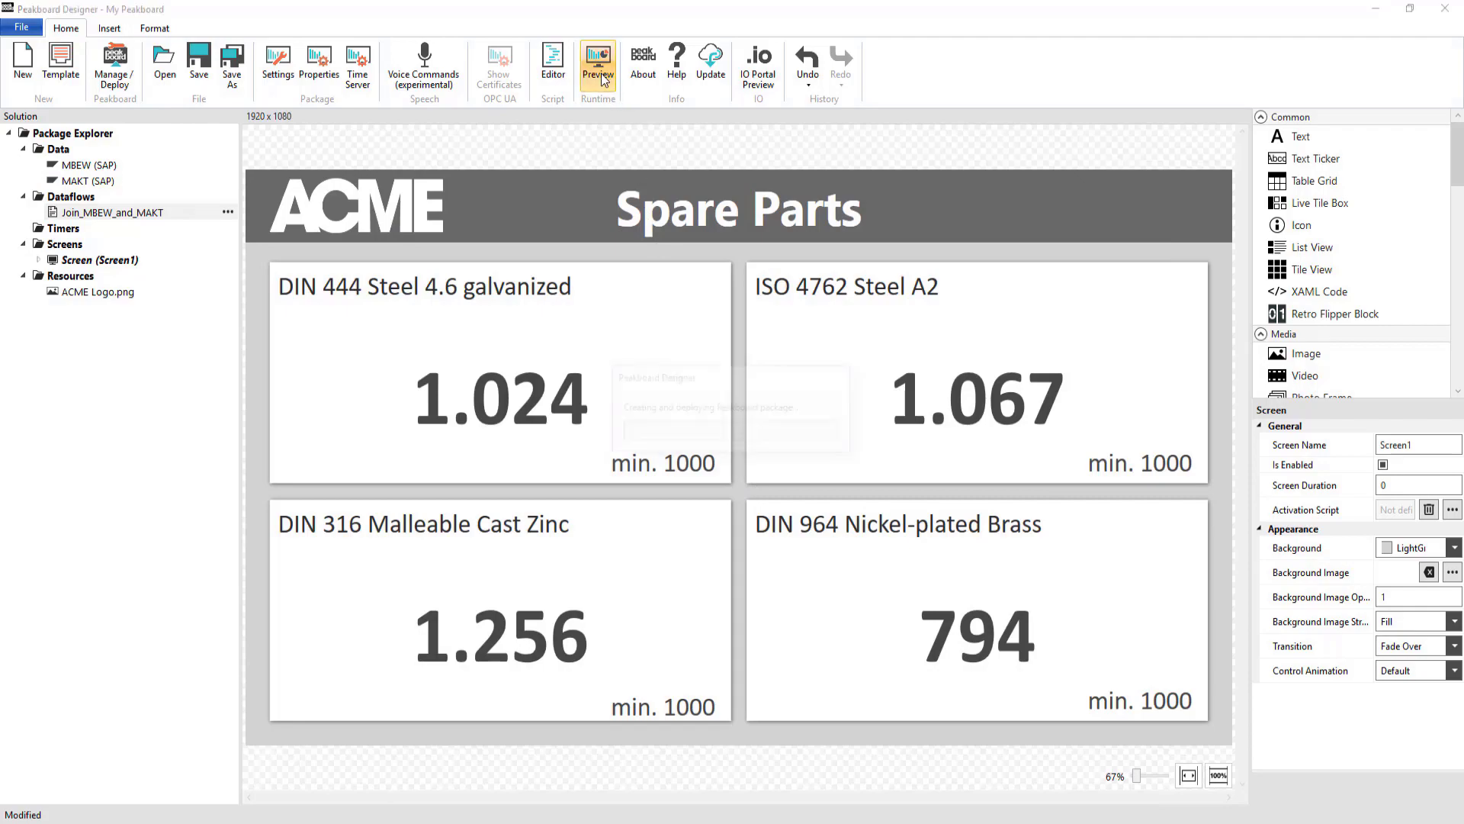